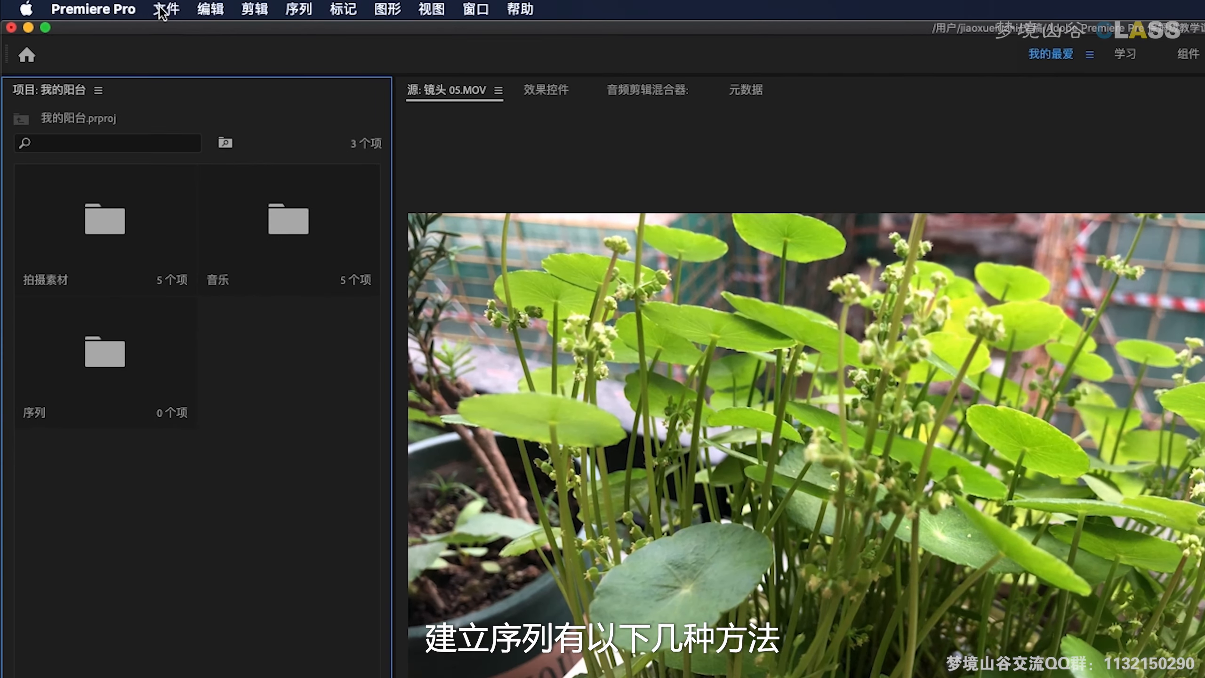
{"action": "left_click", "coordinate": [82, 5]}
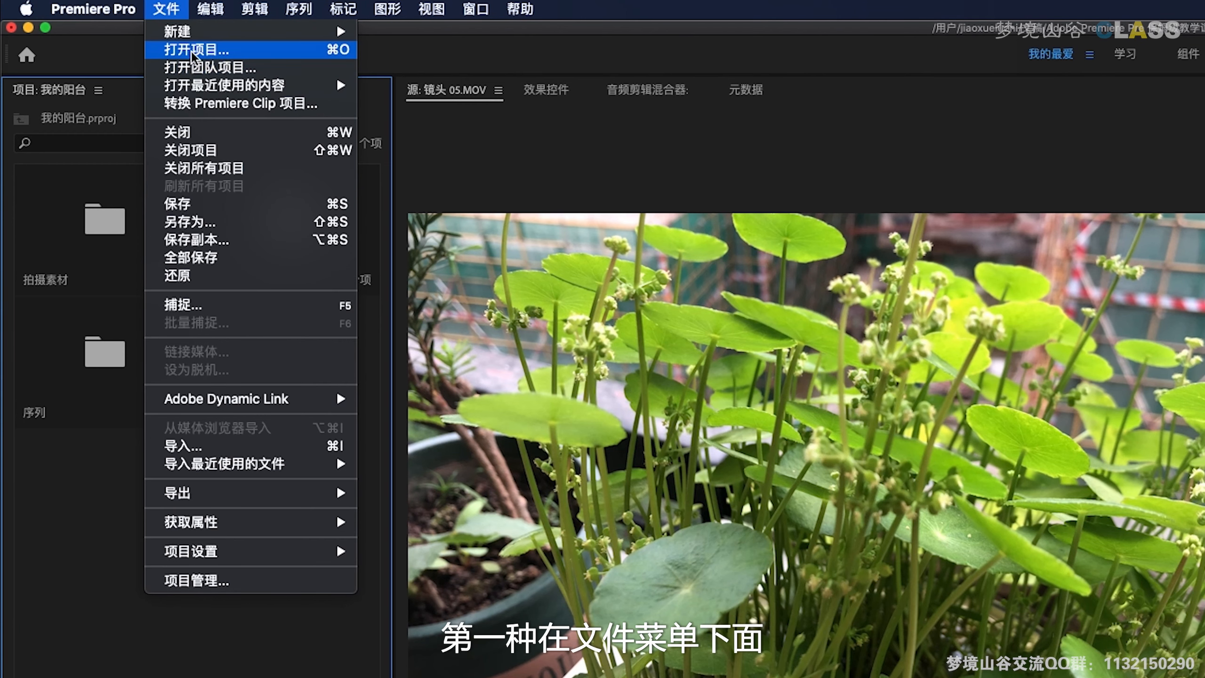
{"action": "mouse_move", "coordinate": [203, 31]}
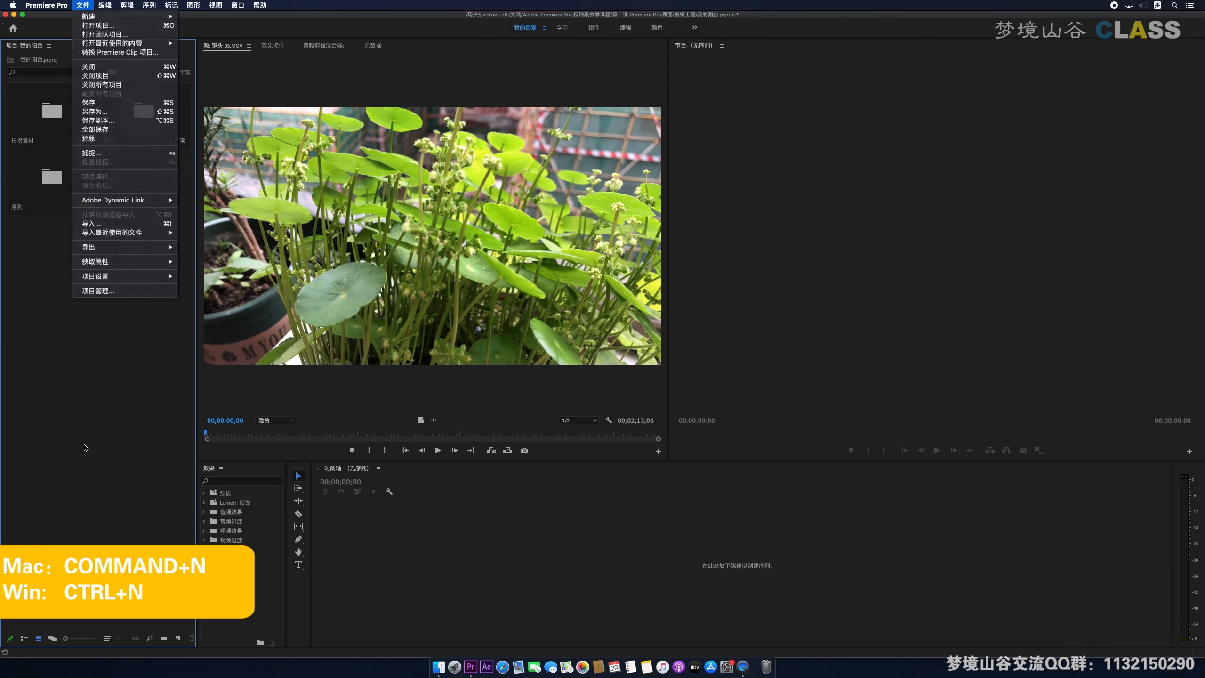
{"action": "left_click", "coordinate": [84, 447]}
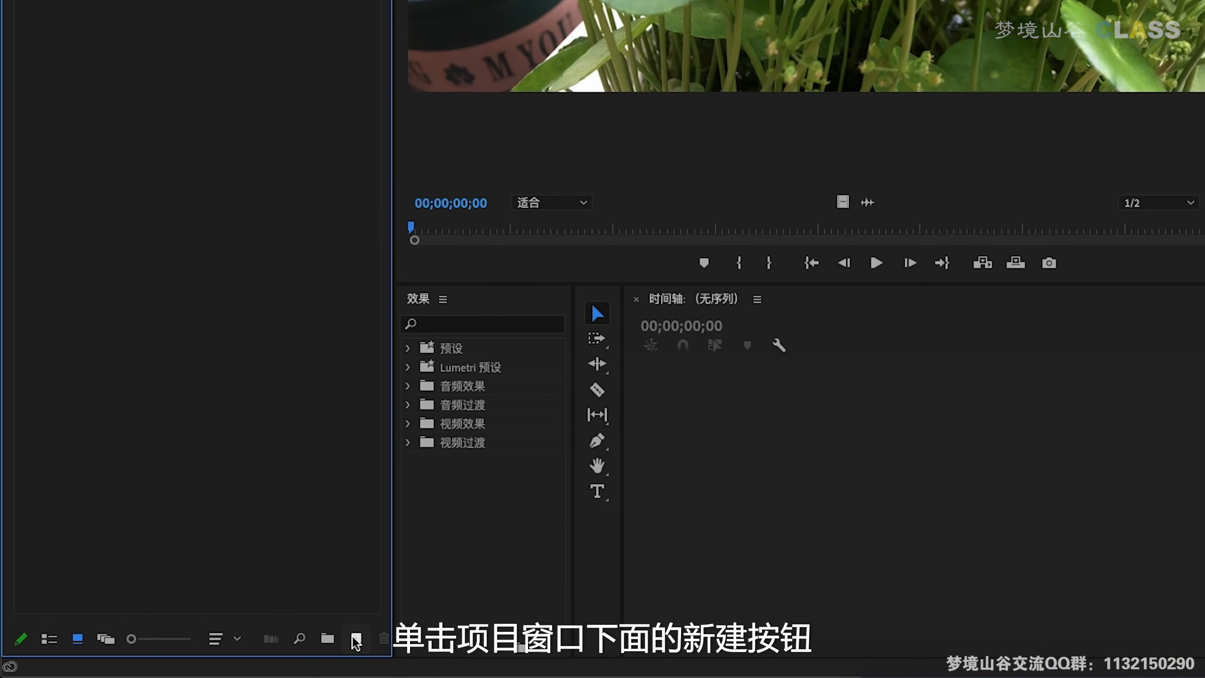
Start a new sequence and look through the DV - 24P, DV - NTSC and DV - PAL preset groups
{"action": "left_click", "coordinate": [178, 638]}
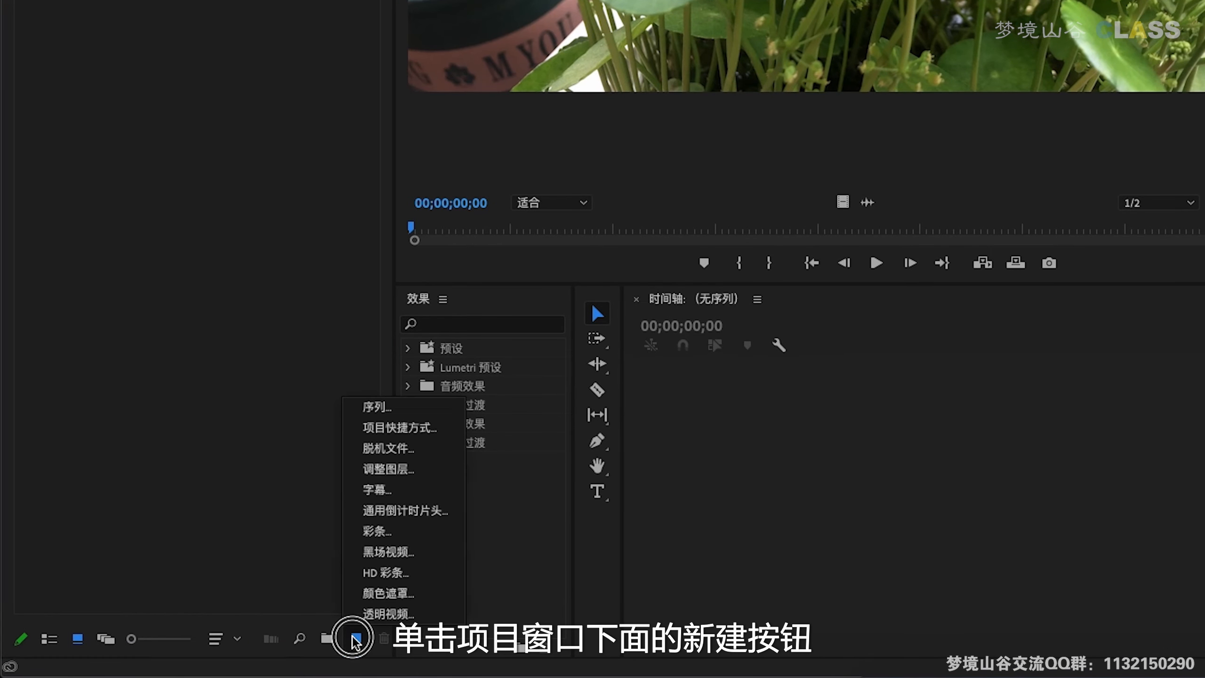
{"action": "left_click", "coordinate": [396, 408]}
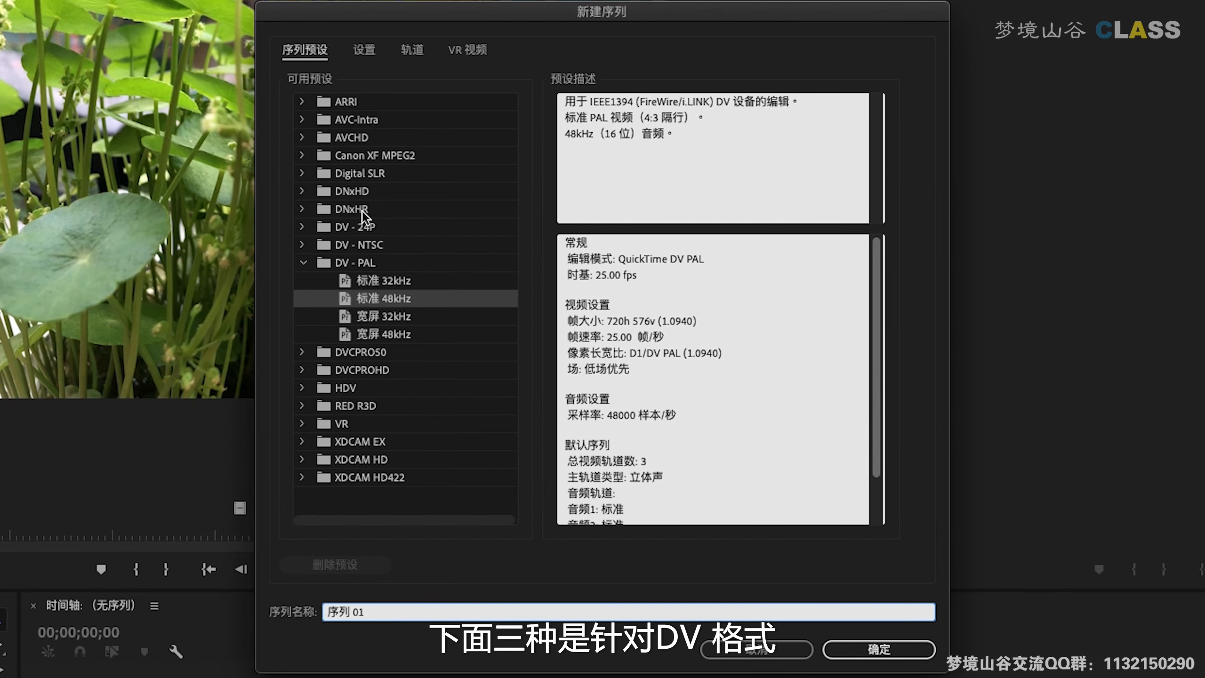
{"action": "left_click", "coordinate": [303, 226]}
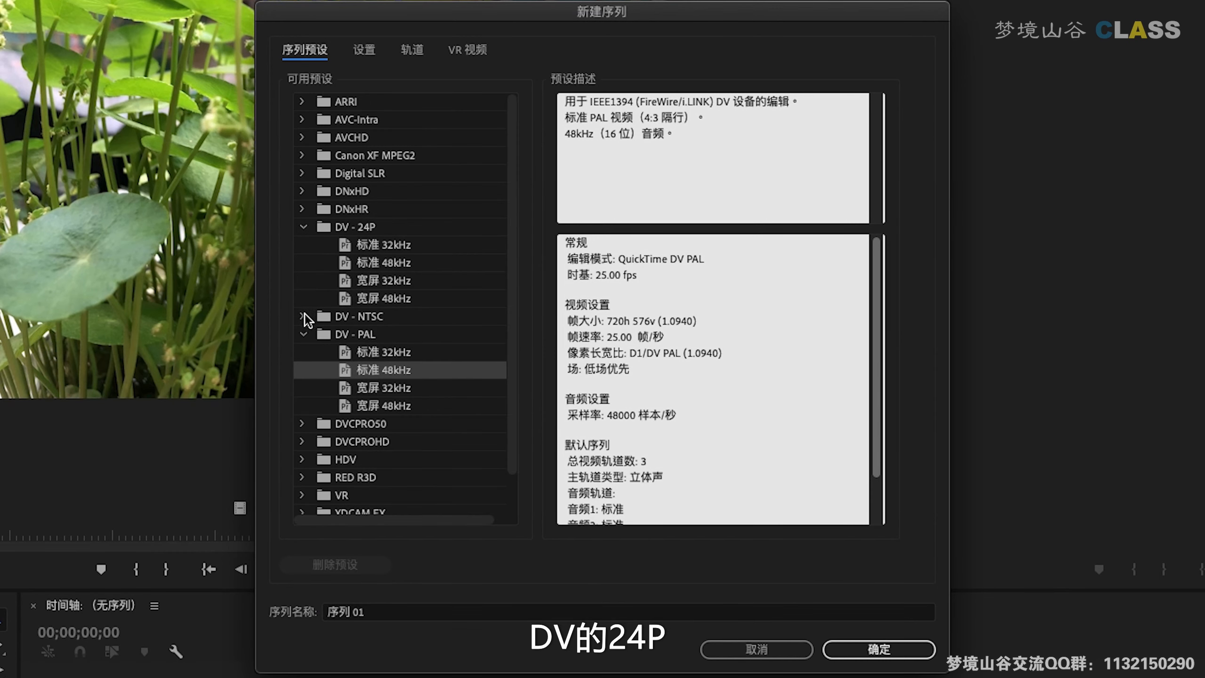
{"action": "left_click", "coordinate": [304, 317]}
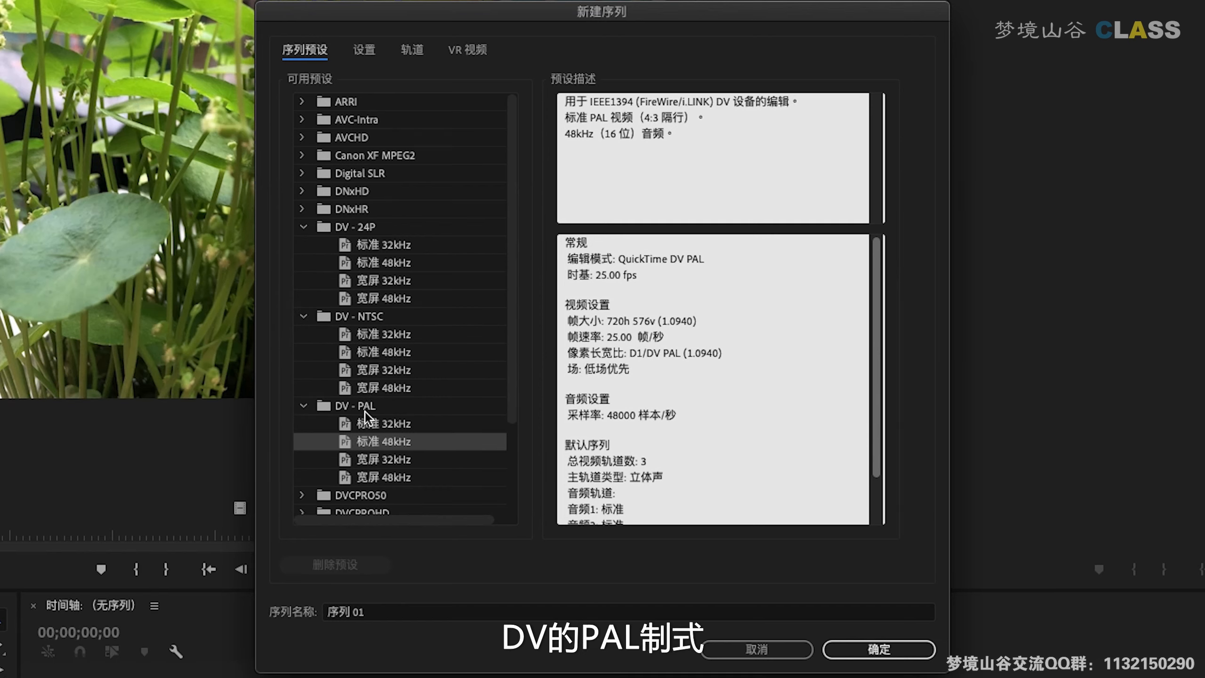
{"action": "left_click", "coordinate": [302, 227]}
{"action": "left_click", "coordinate": [304, 244]}
{"action": "left_click", "coordinate": [302, 263]}
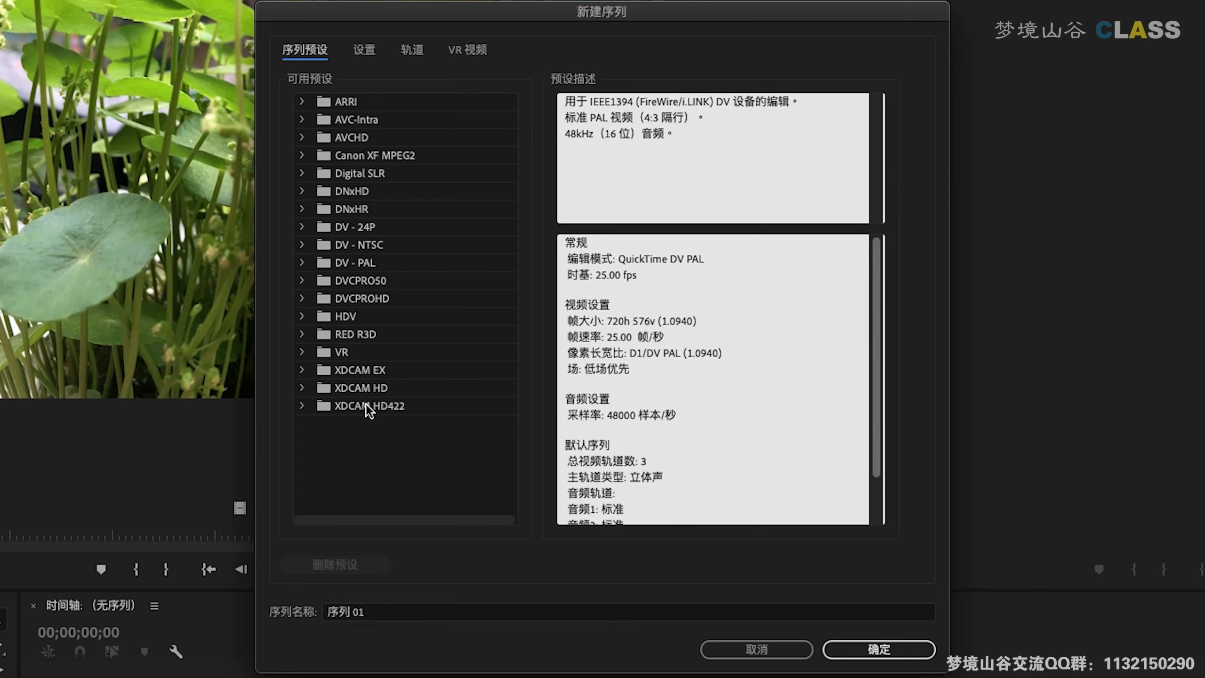
Browse the DVCPRO50, DNxHD and Canon XF MPEG2 preset groups for the resolutions and frame rates they offer
{"action": "left_click", "coordinate": [302, 261]}
{"action": "left_click", "coordinate": [302, 190]}
{"action": "left_click", "coordinate": [302, 155]}
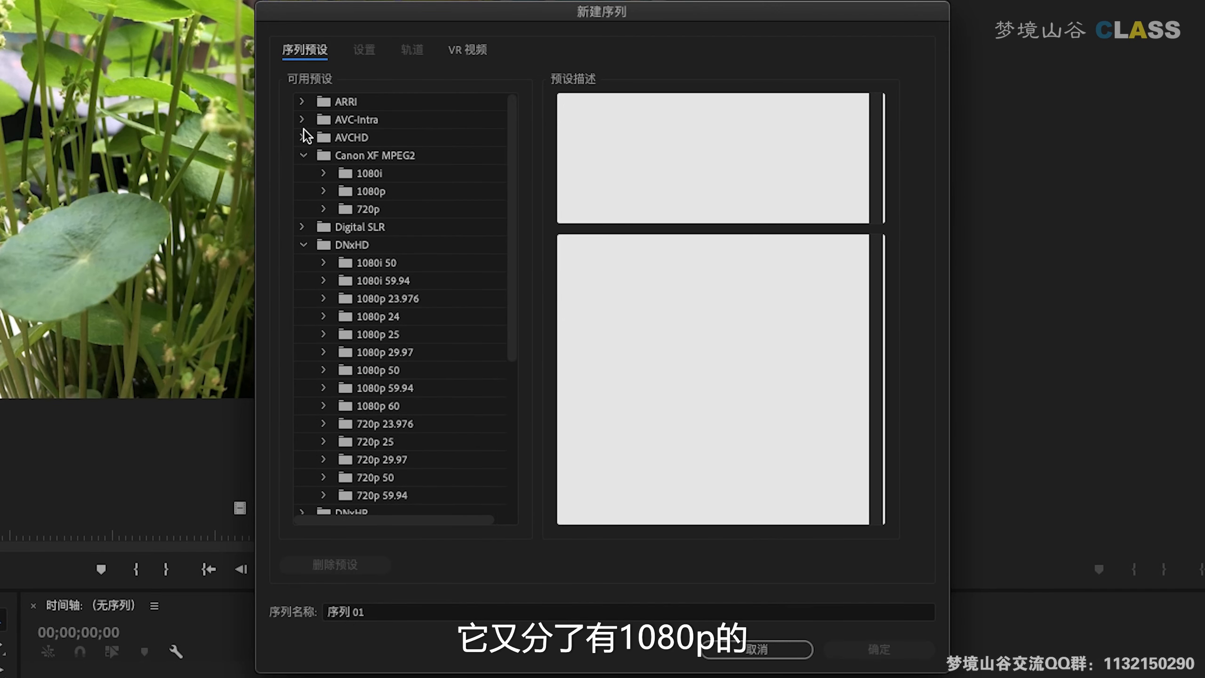
{"action": "left_click", "coordinate": [302, 120]}
{"action": "scroll", "coordinate": [339, 377], "scroll_direction": "down", "scroll_amount": 4}
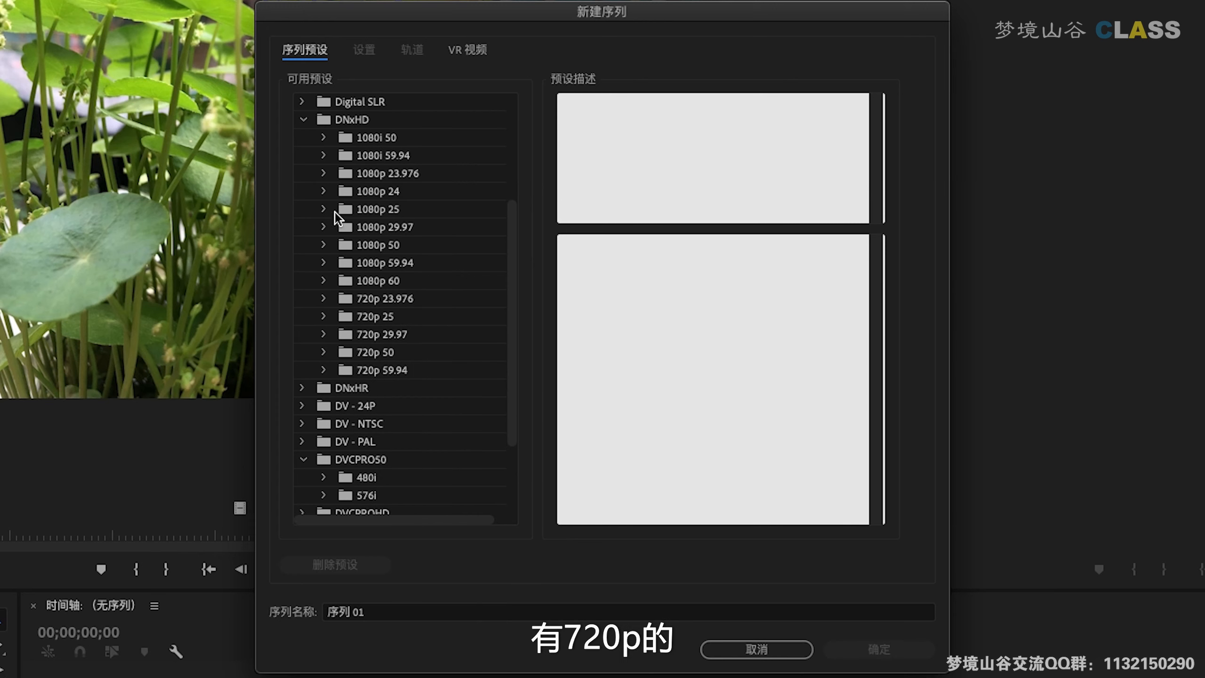
{"action": "scroll", "coordinate": [346, 228], "scroll_direction": "up", "scroll_amount": 3}
{"action": "scroll", "coordinate": [380, 166], "scroll_direction": "down", "scroll_amount": 2}
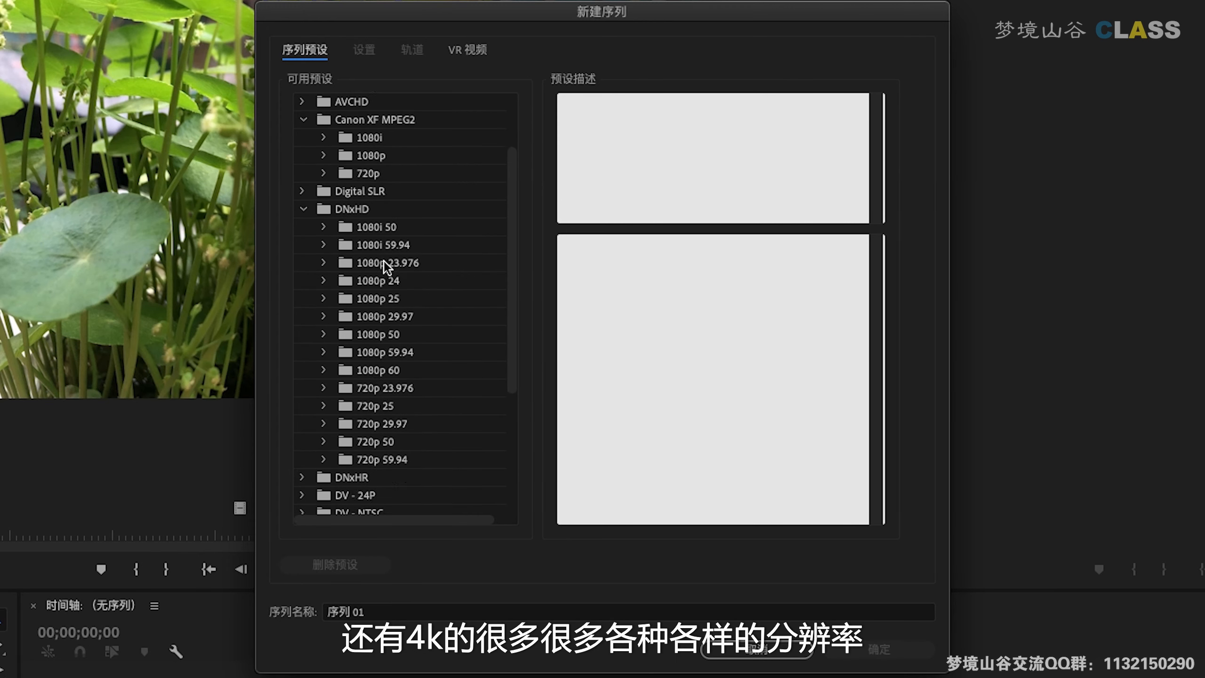
Select the DNxHR HQ 4K 25 preset from the 4K 25 group under DNxHR and review its description
{"action": "mouse_move", "coordinate": [511, 287]}
{"action": "left_mouse_down"}
{"action": "mouse_move", "coordinate": [511, 183]}
{"action": "mouse_move", "coordinate": [505, 332]}
{"action": "mouse_move", "coordinate": [513, 210]}
{"action": "mouse_move", "coordinate": [513, 288]}
{"action": "mouse_move", "coordinate": [506, 275]}
{"action": "left_mouse_up"}
{"action": "left_click", "coordinate": [303, 241]}
{"action": "left_click", "coordinate": [302, 272]}
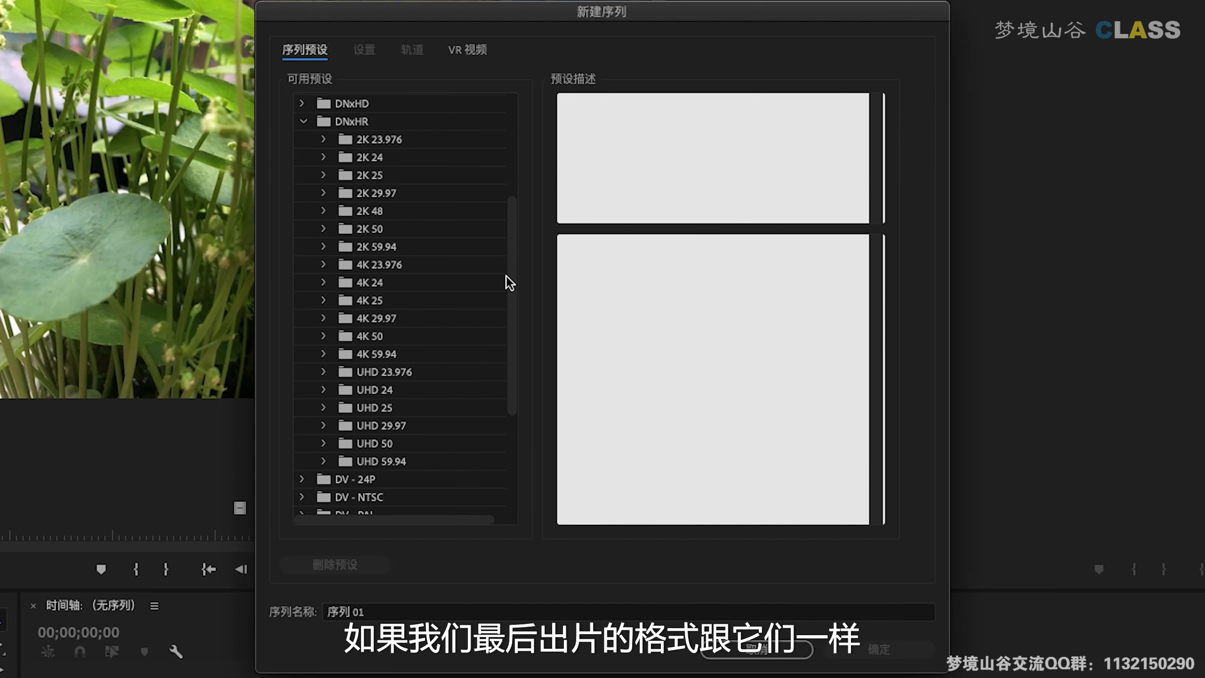
{"action": "left_click", "coordinate": [325, 302]}
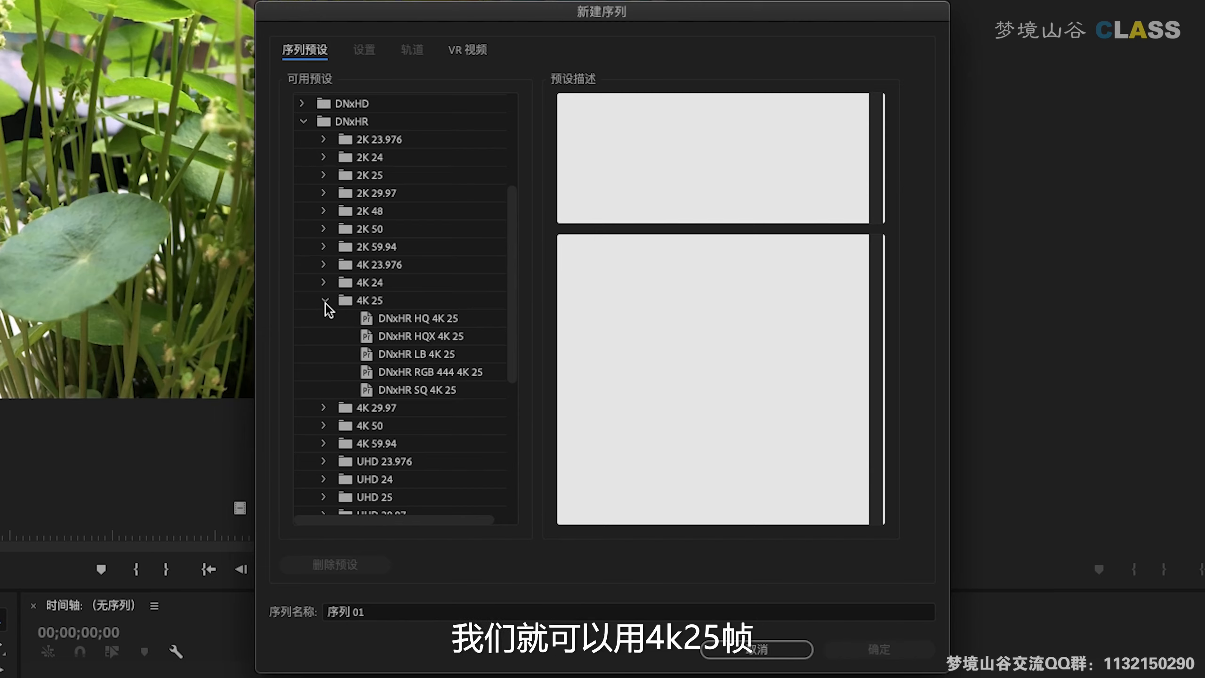
{"action": "left_click", "coordinate": [397, 316]}
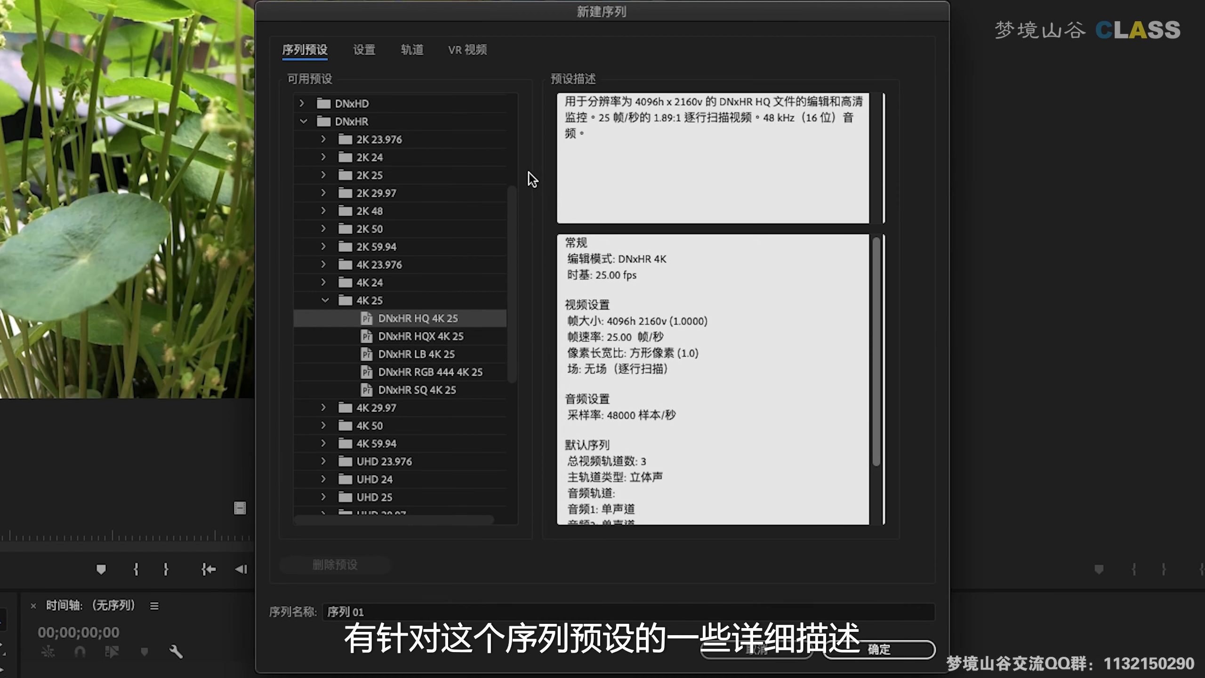
{"action": "left_click_drag", "start_coordinate": [560, 101], "coordinate": [680, 188]}
{"action": "left_click", "coordinate": [680, 185]}
{"action": "left_click_drag", "start_coordinate": [877, 249], "coordinate": [883, 334]}
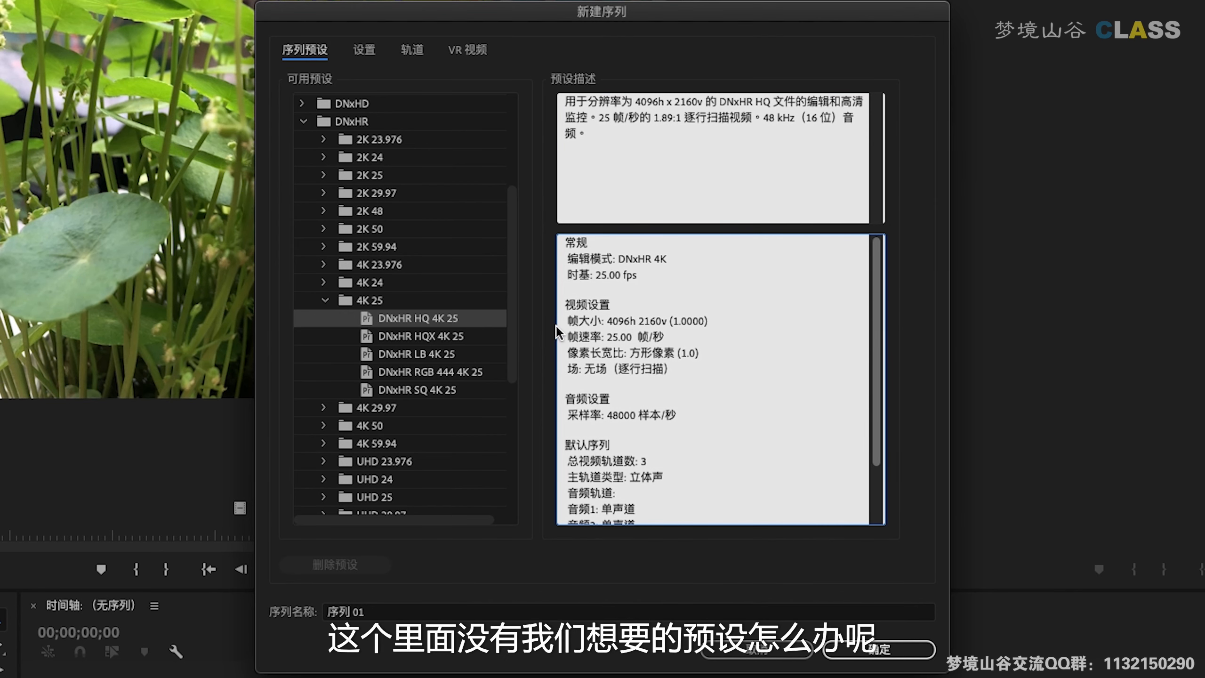
{"action": "left_click_drag", "start_coordinate": [514, 315], "coordinate": [514, 202]}
Look through the editing modes in the sequence settings and set the editing mode to 自定义 (Custom)
{"action": "left_click", "coordinate": [364, 49]}
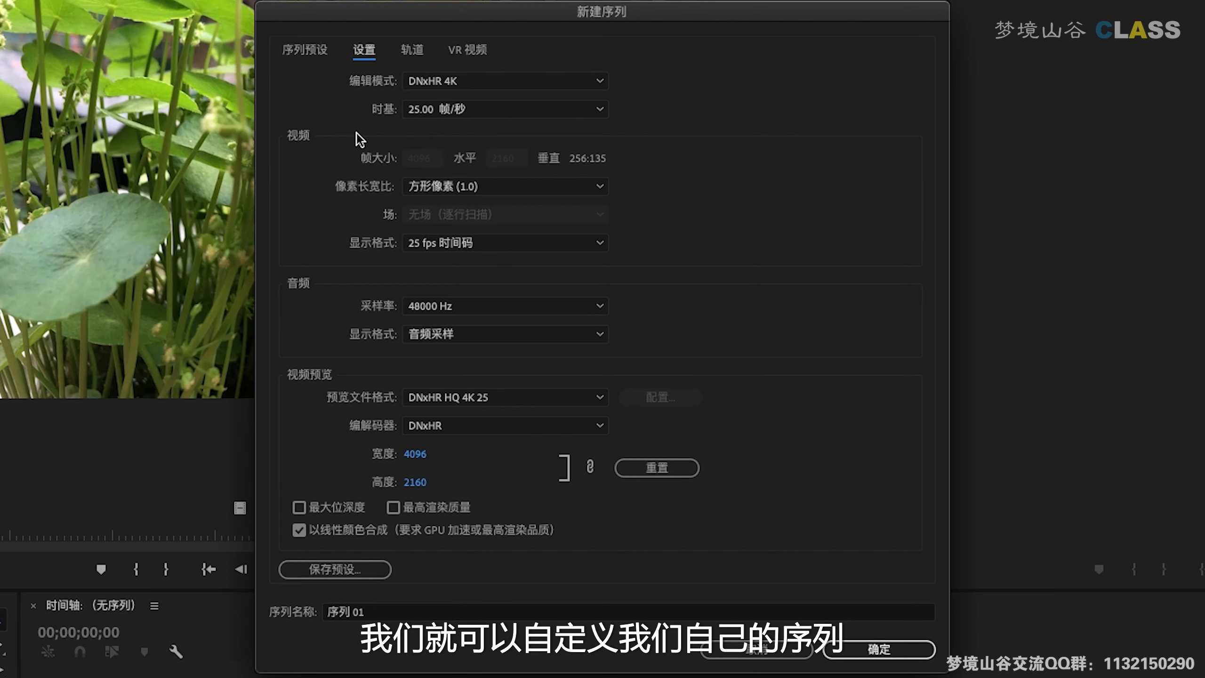
{"action": "left_click", "coordinate": [439, 80]}
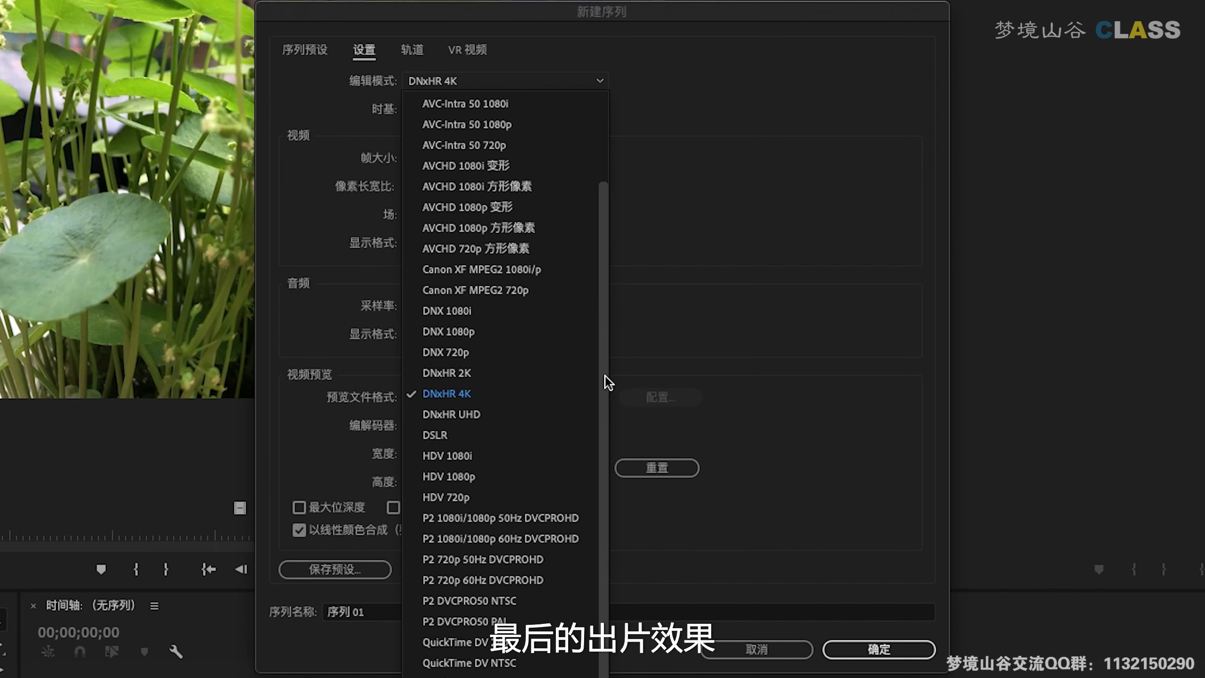
{"action": "left_click", "coordinate": [635, 217]}
{"action": "left_click", "coordinate": [599, 82]}
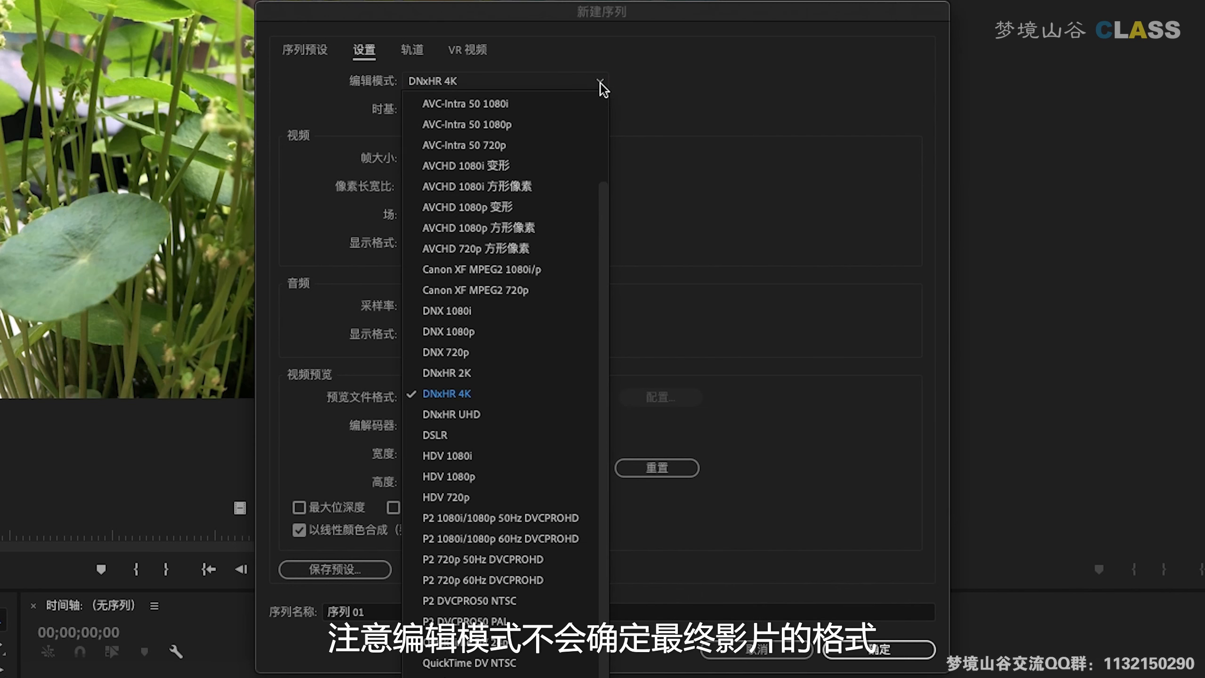
{"action": "left_click_drag", "start_coordinate": [603, 198], "coordinate": [589, 98]}
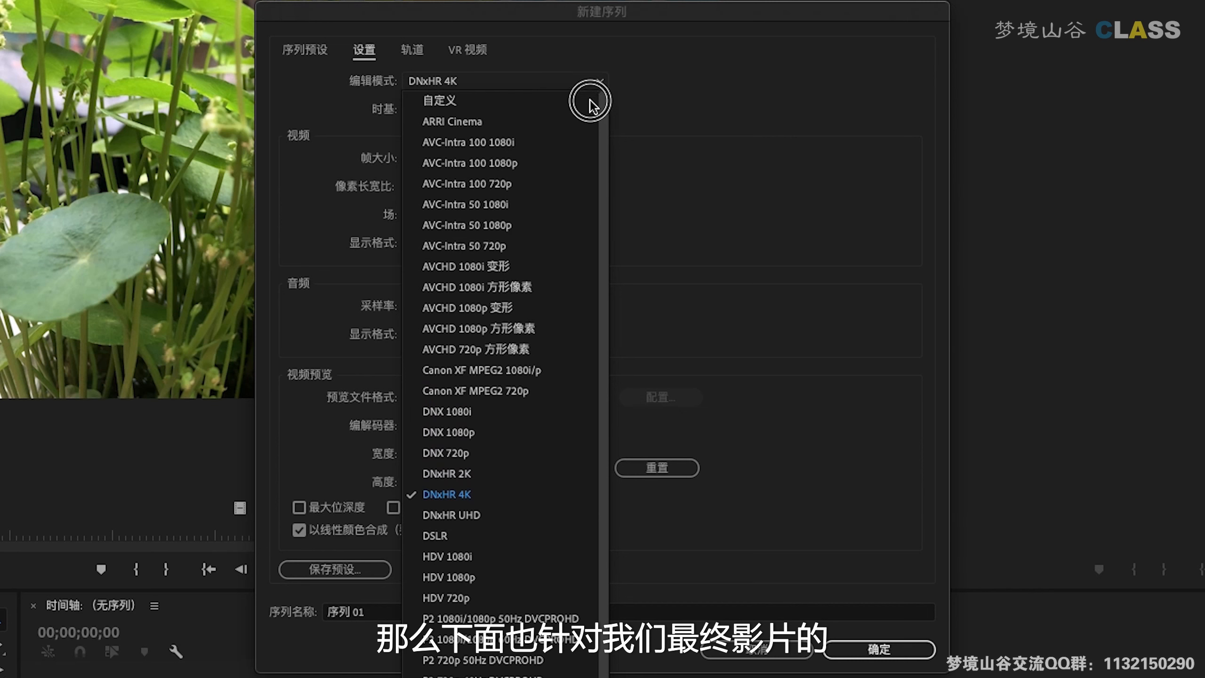
{"action": "scroll", "coordinate": [598, 161], "scroll_direction": "down", "scroll_amount": 5}
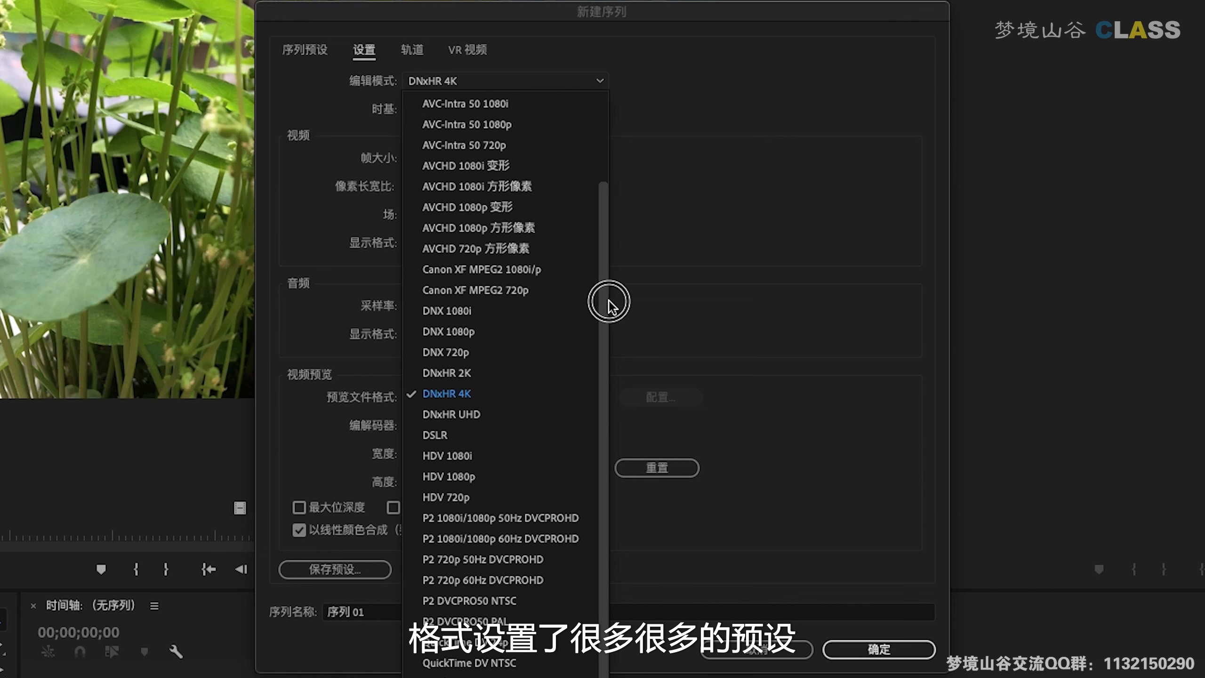
{"action": "left_click_drag", "start_coordinate": [610, 229], "coordinate": [601, 114]}
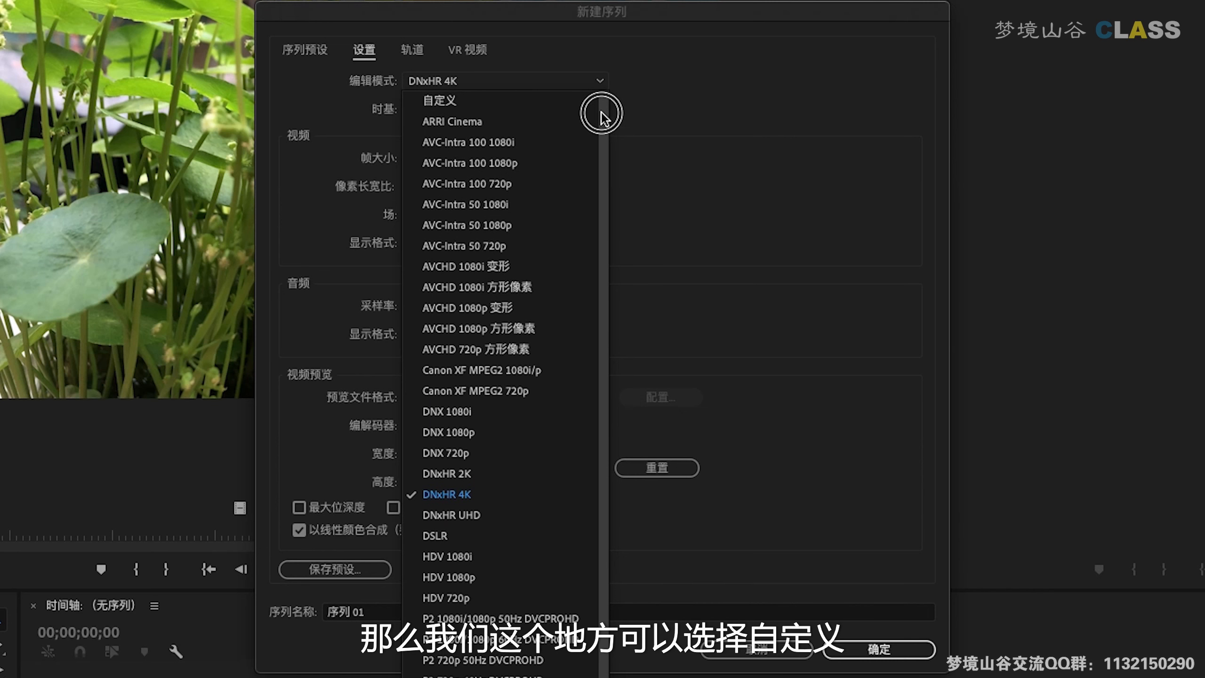
{"action": "left_click", "coordinate": [485, 98]}
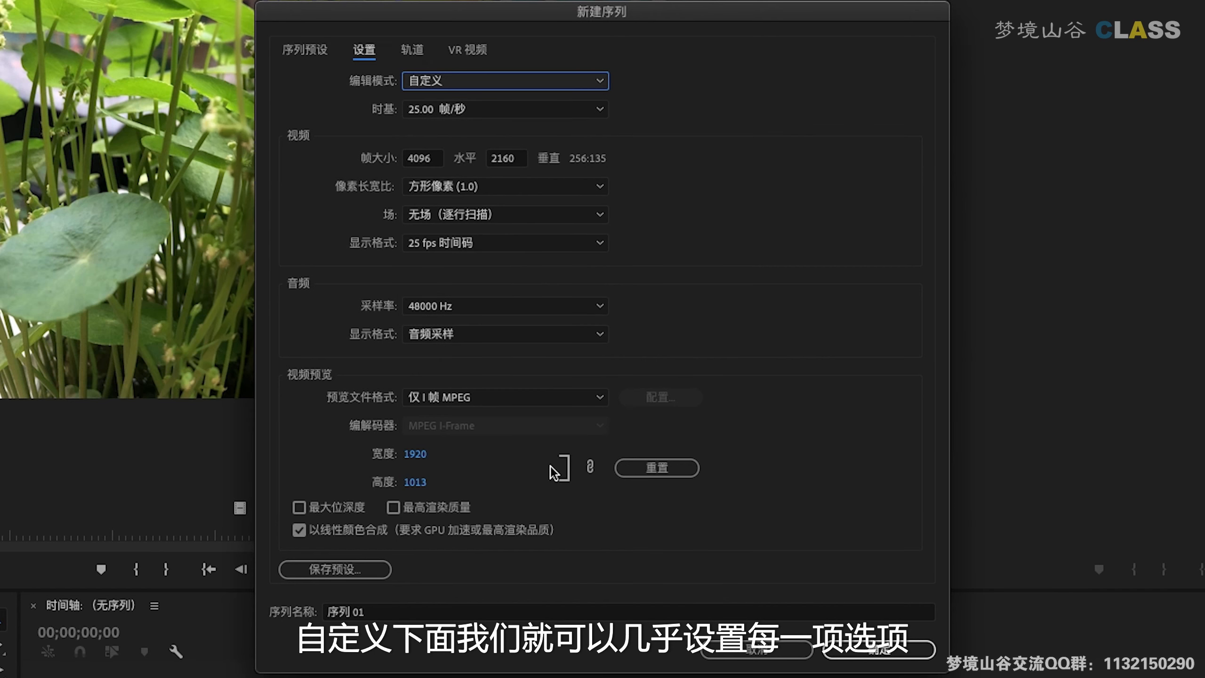
Choose a timebase of 25.00 帧/秒 and open the pixel aspect ratio choices
{"action": "left_click", "coordinate": [601, 113]}
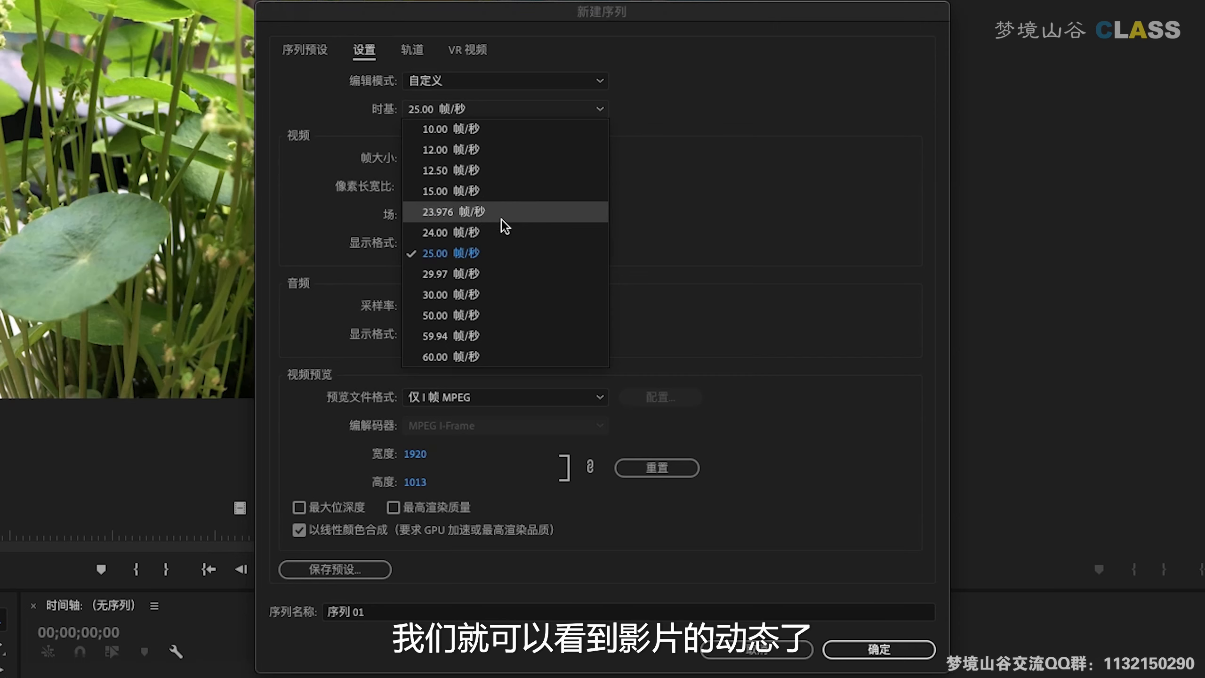
{"action": "left_click", "coordinate": [461, 252]}
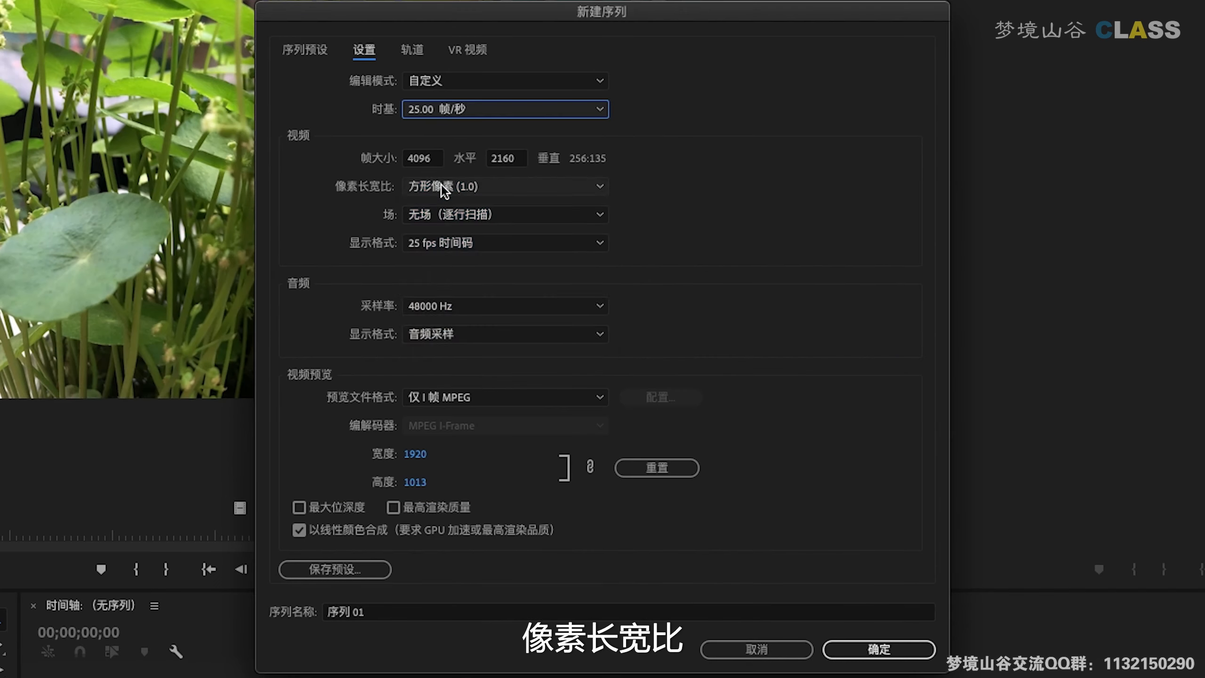
{"action": "left_click", "coordinate": [440, 184]}
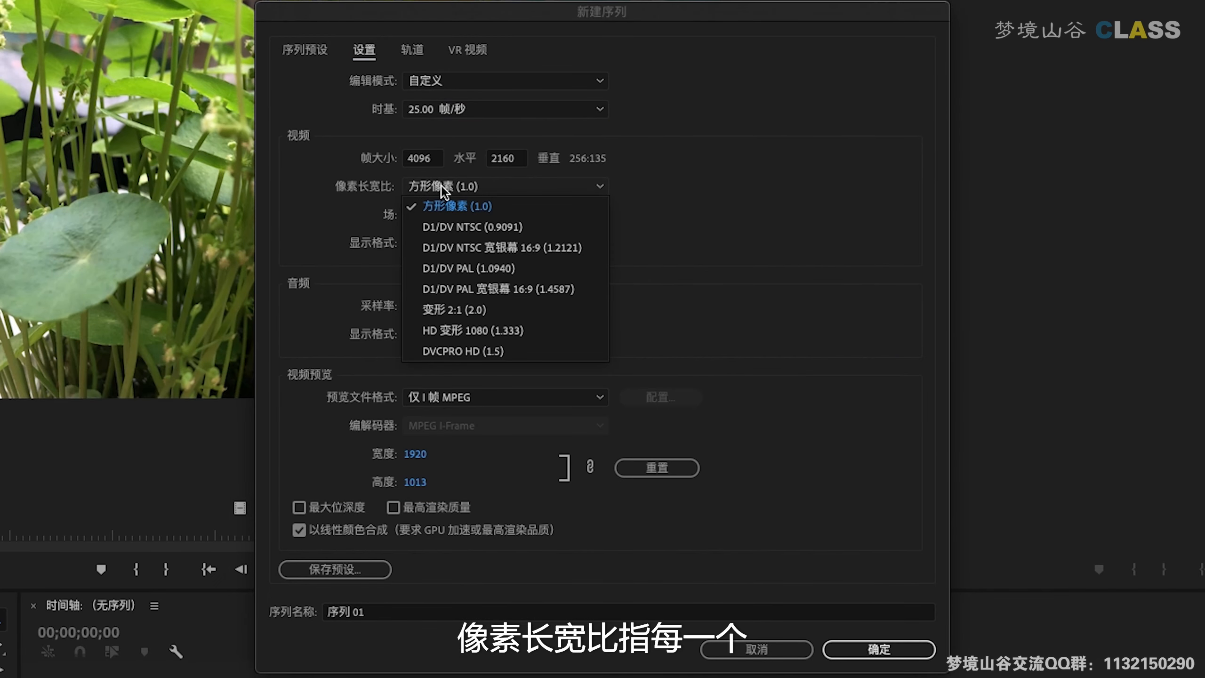
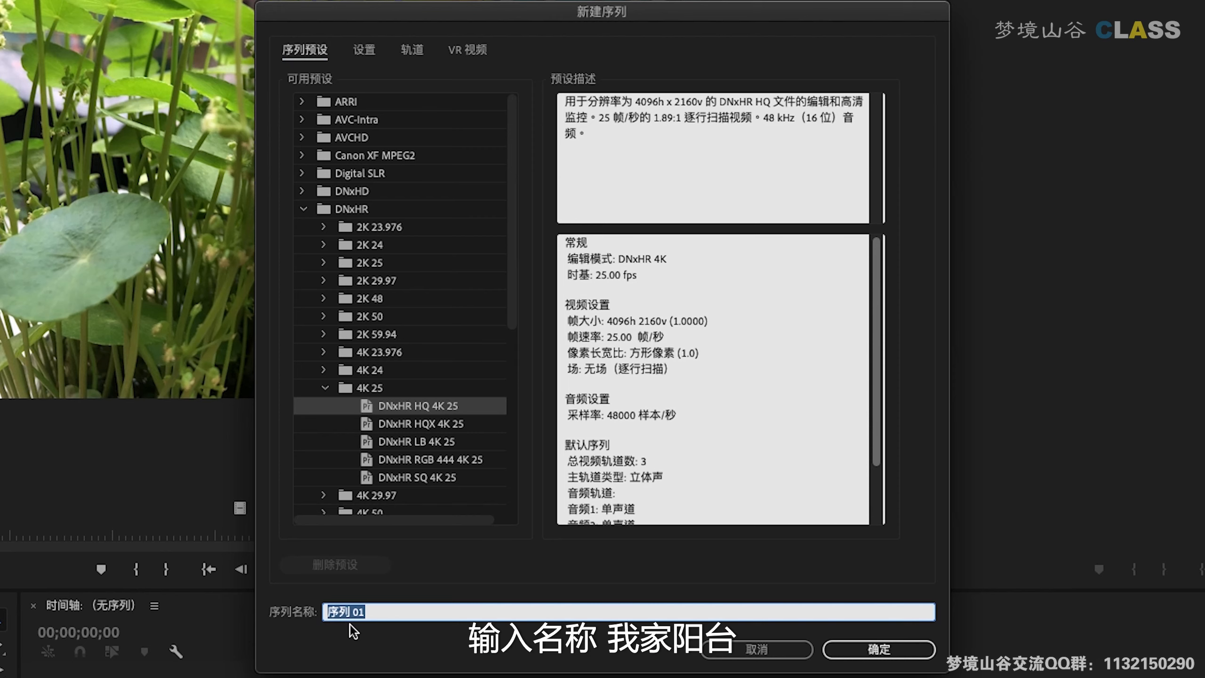
Create the sequence with the name 我家阳台 and move it into the 序列 bin
{"action": "type", "text": "wojiayang"}
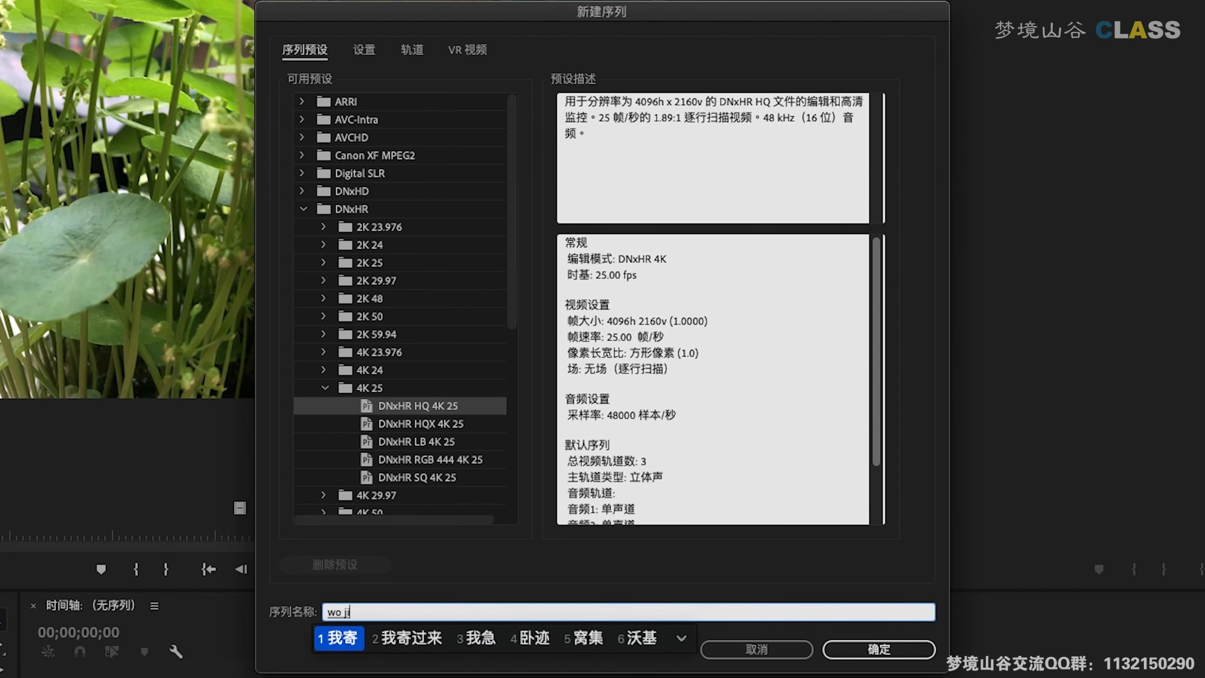
{"action": "type", "text": "3"}
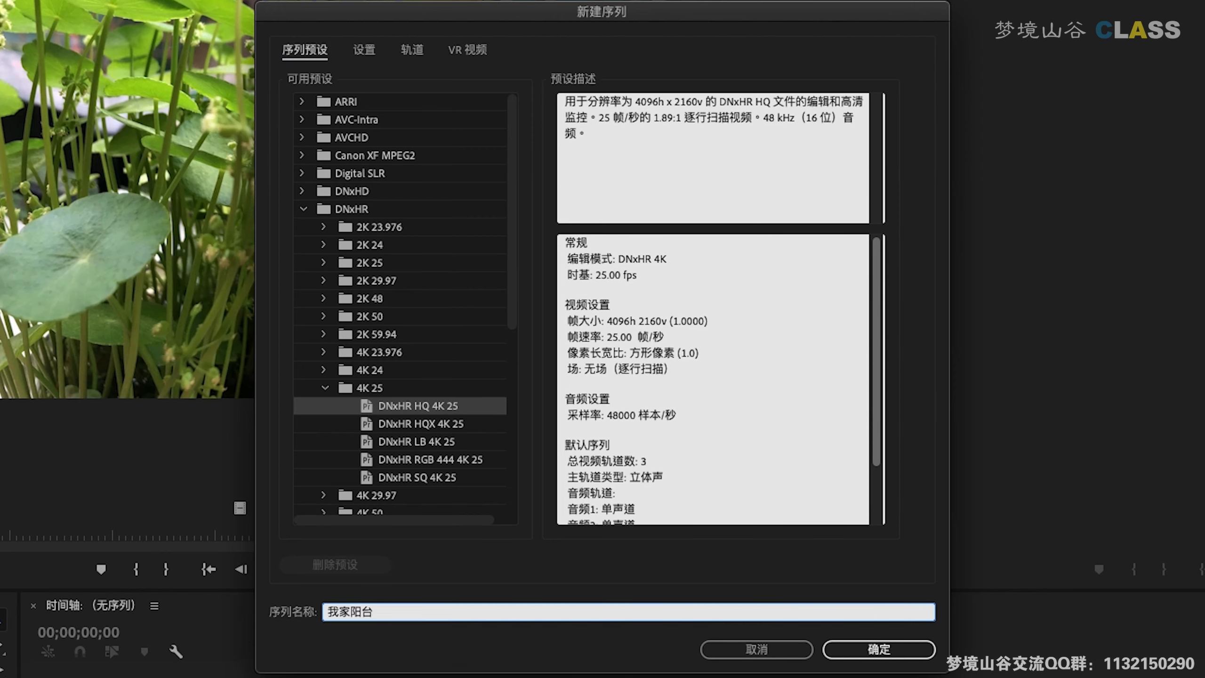
{"action": "left_click", "coordinate": [863, 651]}
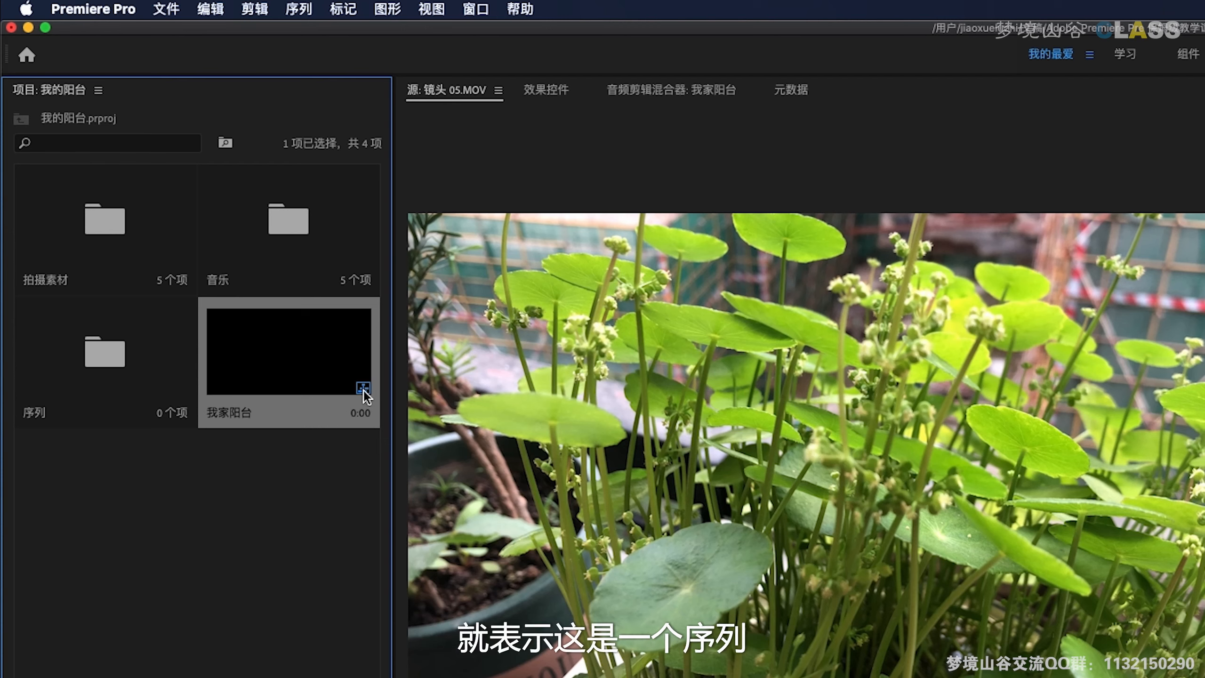
{"action": "left_click", "coordinate": [271, 359]}
{"action": "left_click_drag", "start_coordinate": [270, 359], "coordinate": [107, 351]}
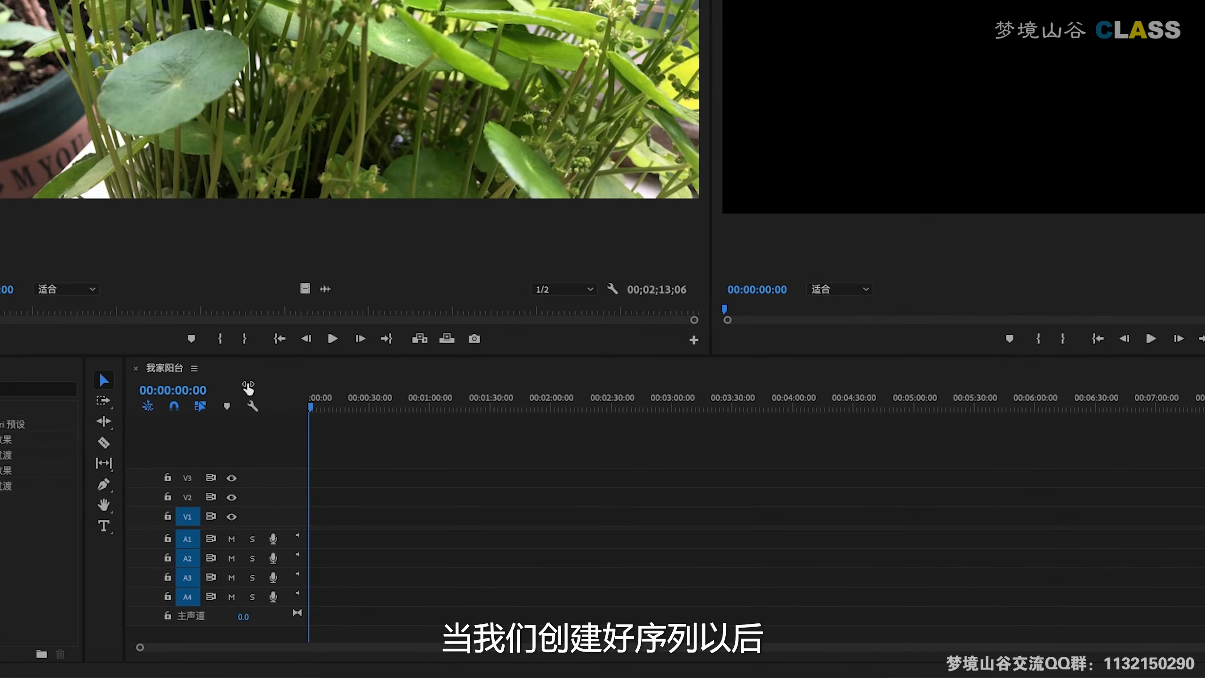
Scrub the playhead in the 我家阳台 timeline and leave it at about 00:00:52:01
{"action": "left_click", "coordinate": [407, 379]}
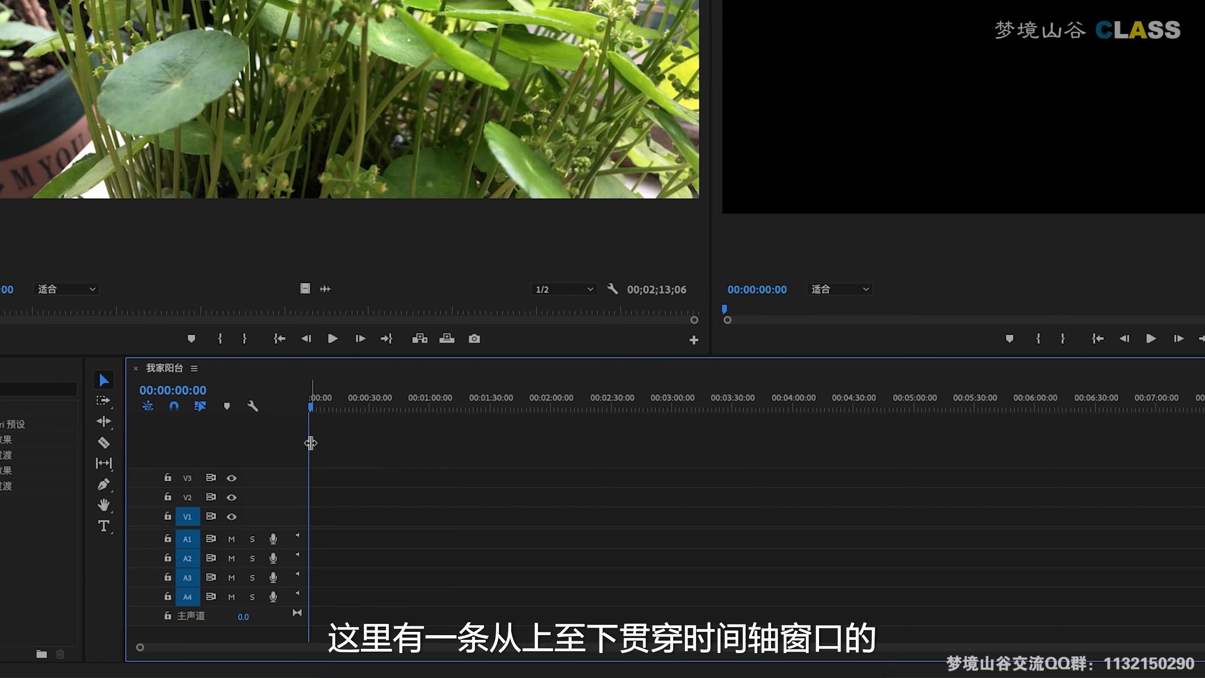
{"action": "left_click_drag", "start_coordinate": [313, 406], "coordinate": [425, 412]}
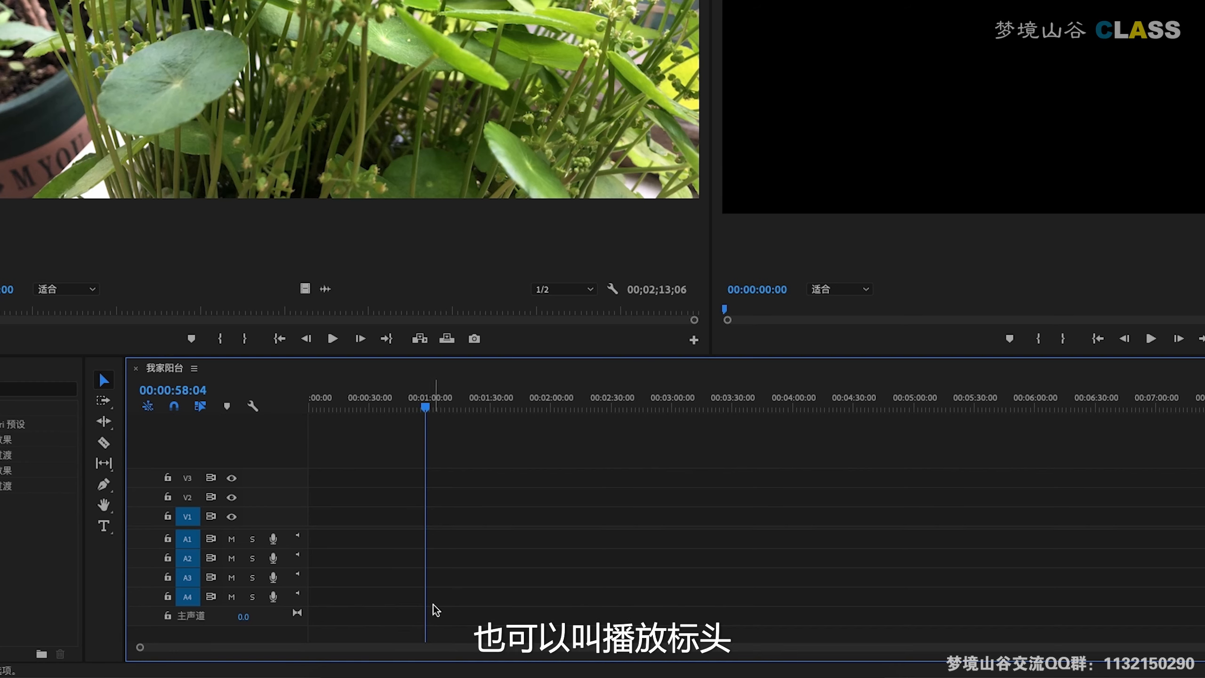
{"action": "left_click_drag", "start_coordinate": [425, 407], "coordinate": [413, 430]}
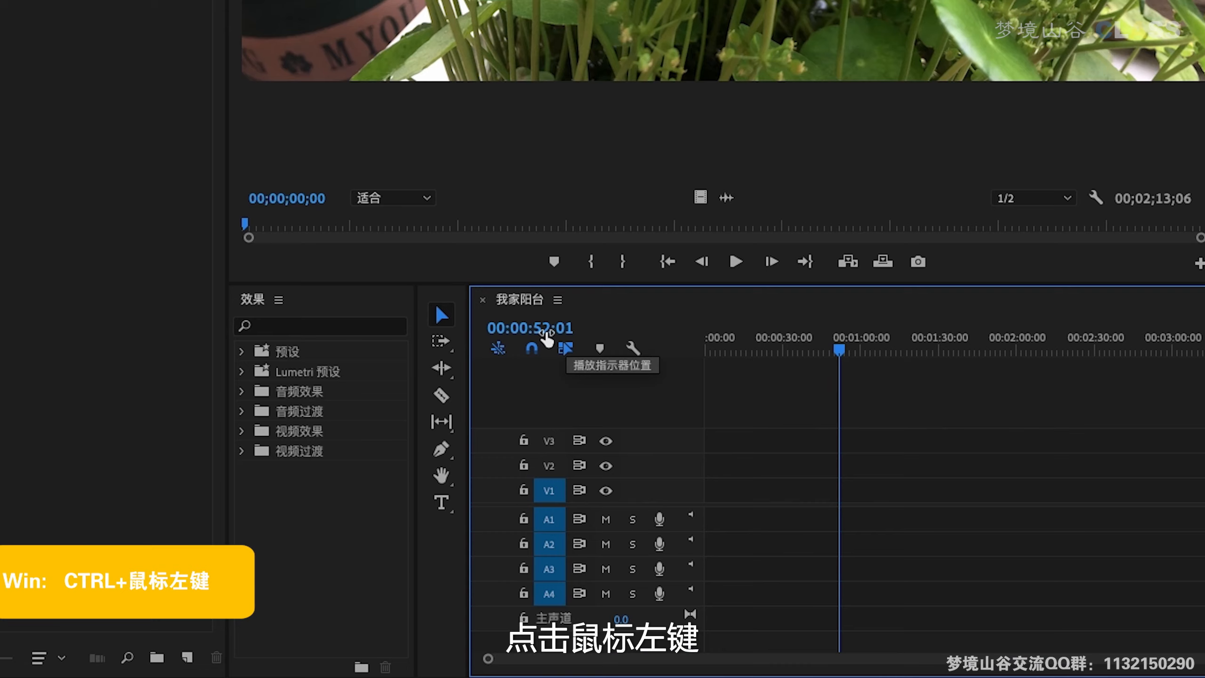
Switch the 我家阳台 timeline's time display from timecode through both feet-and-frames formats to plain frame counting
{"action": "left_click", "coordinate": [350, 476], "text": "super"}
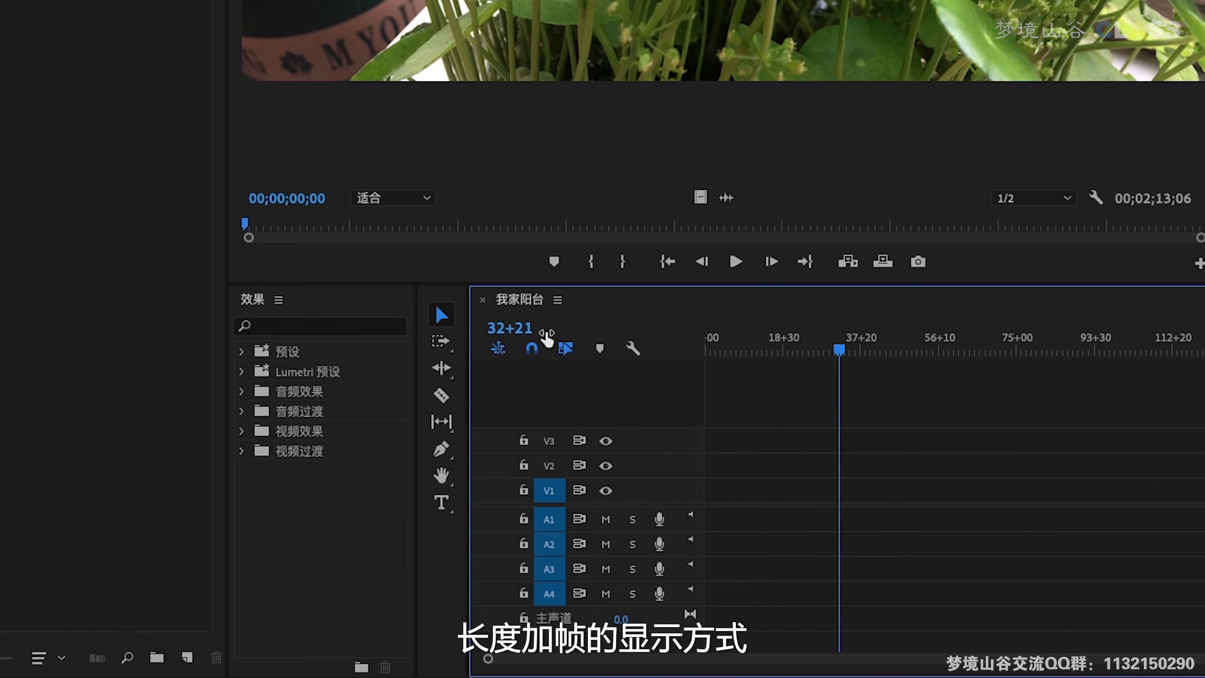
{"action": "left_click", "coordinate": [542, 330], "text": "super"}
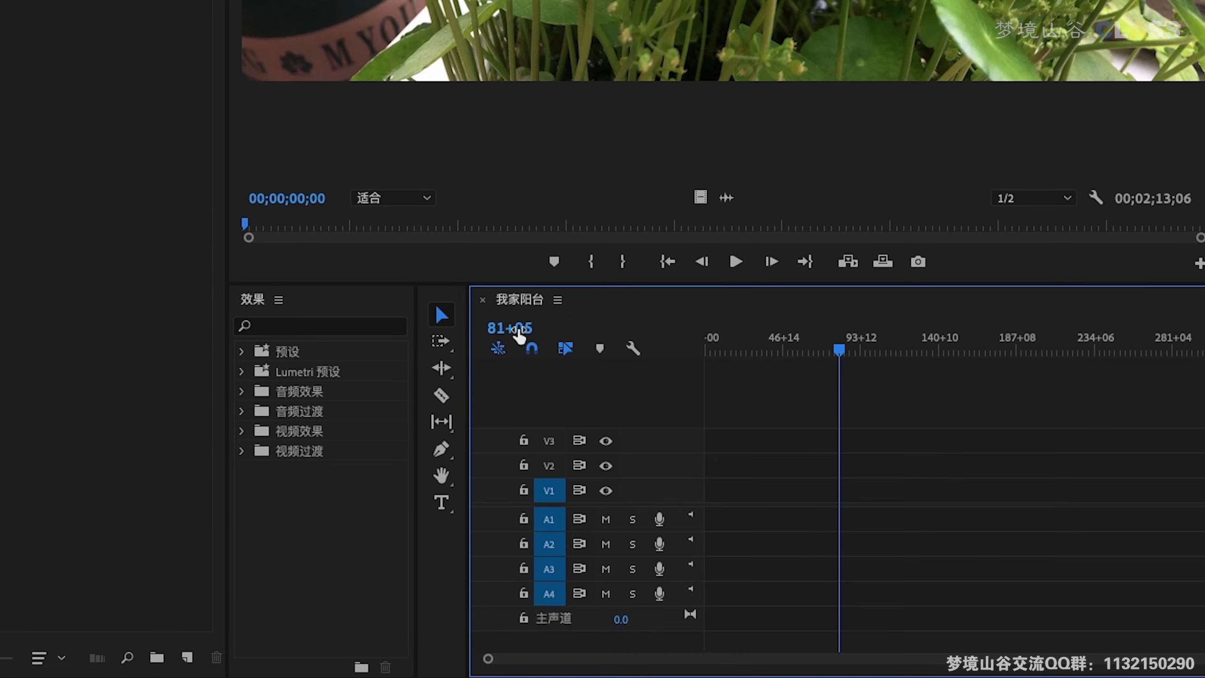
{"action": "left_click", "coordinate": [531, 328], "text": "super"}
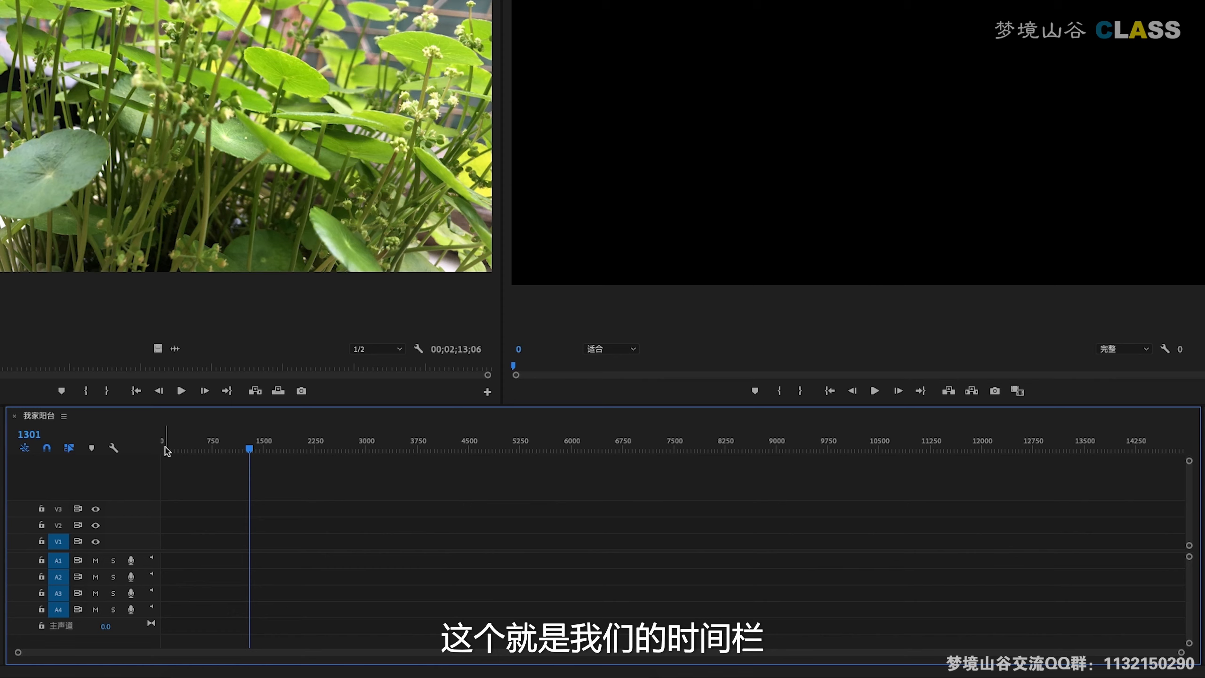
Cycle the timeline's time display repeatedly through timecode, feet-and-frames and frame counting, comparing how the time ruler is labelled
{"action": "left_click", "coordinate": [34, 435], "text": "ctrl"}
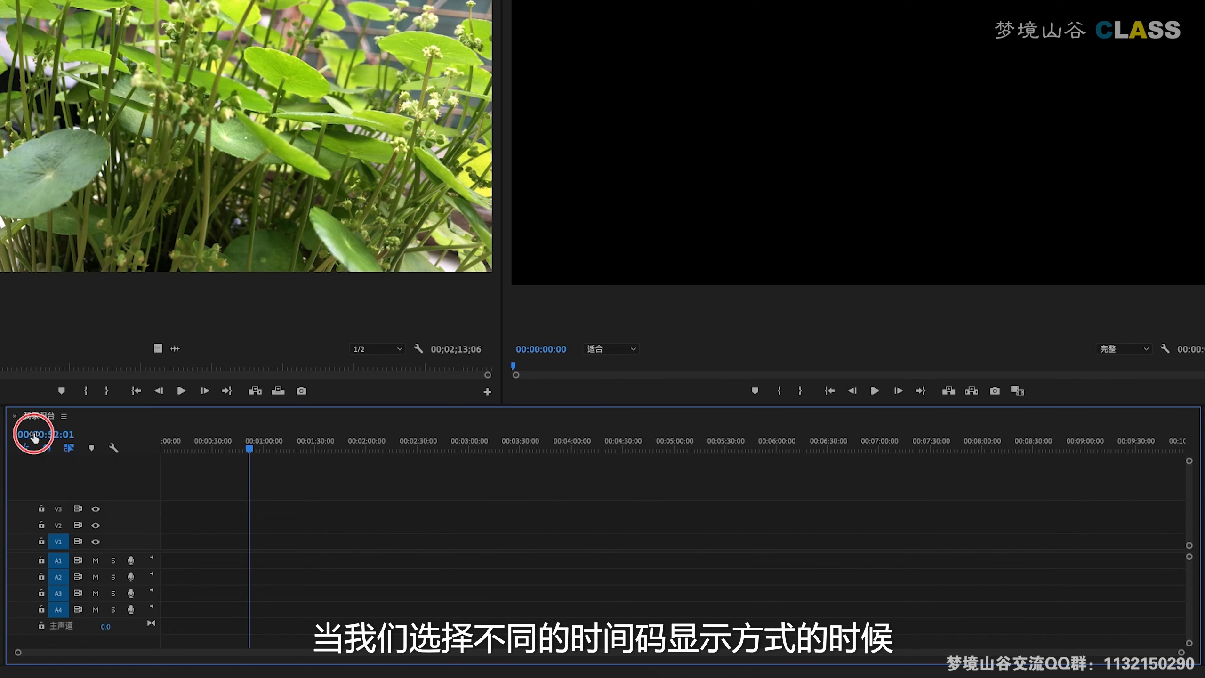
{"action": "left_click", "coordinate": [35, 435], "text": "ctrl"}
{"action": "left_click", "coordinate": [35, 435], "text": "ctrl"}
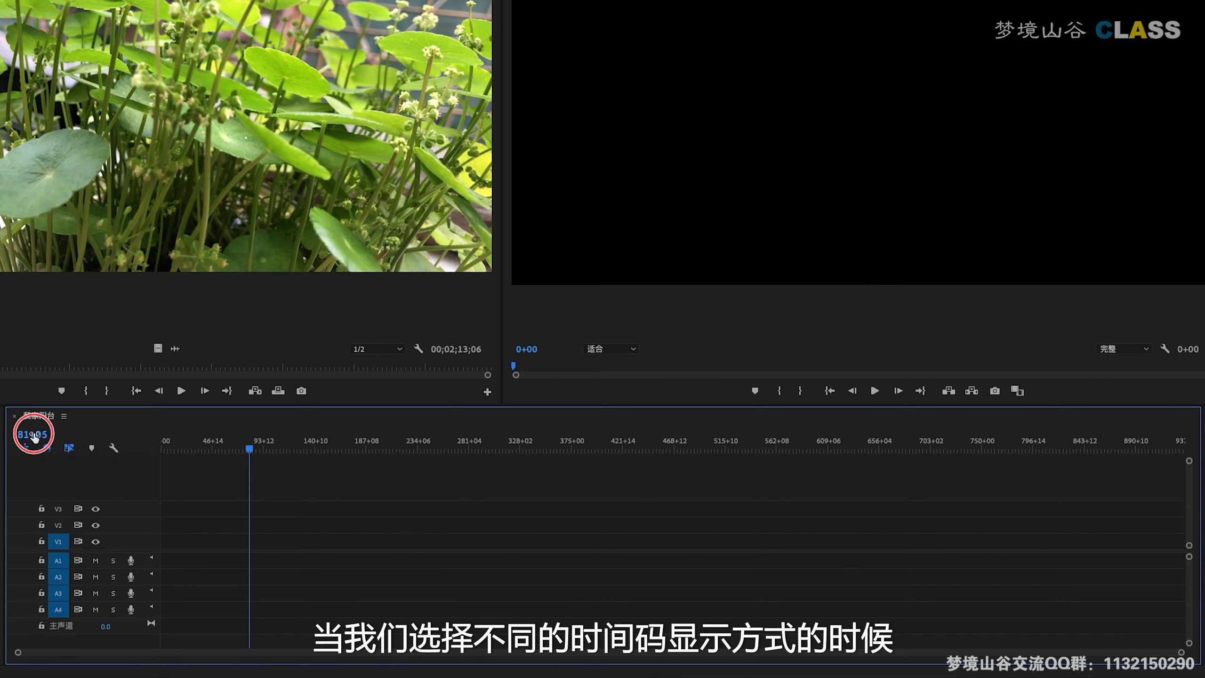
{"action": "left_click", "coordinate": [35, 435], "text": "ctrl"}
{"action": "left_click", "coordinate": [35, 435], "text": "ctrl"}
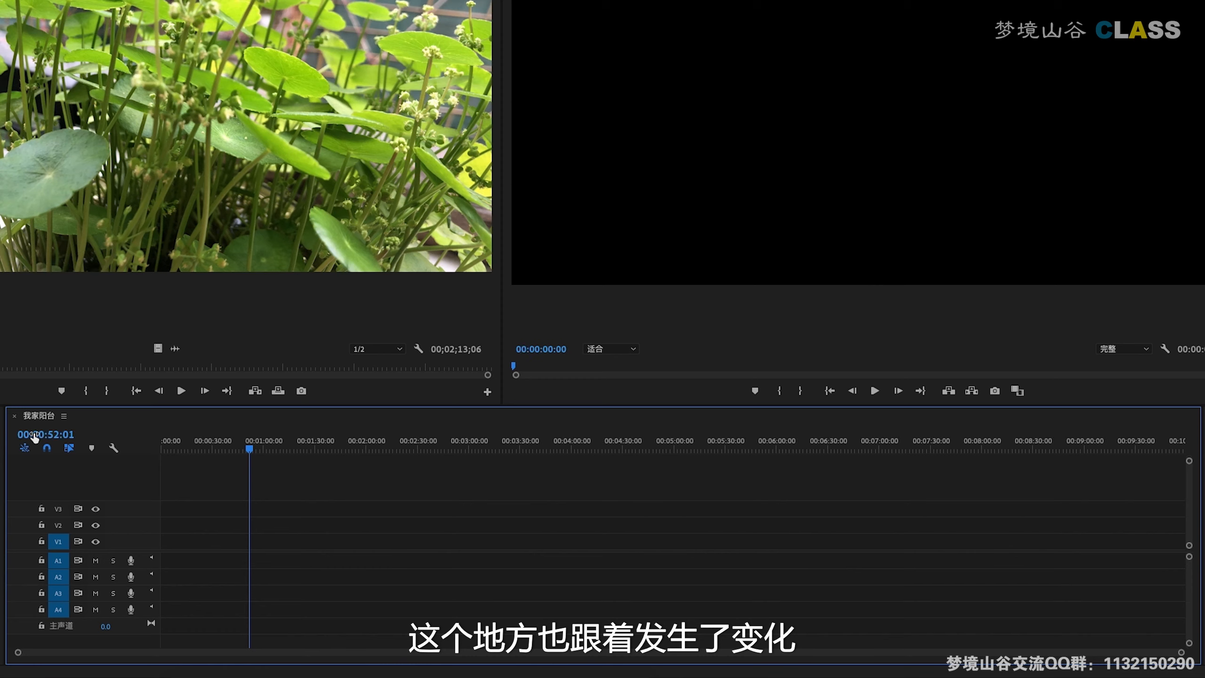
{"action": "left_click", "coordinate": [35, 435], "text": "ctrl"}
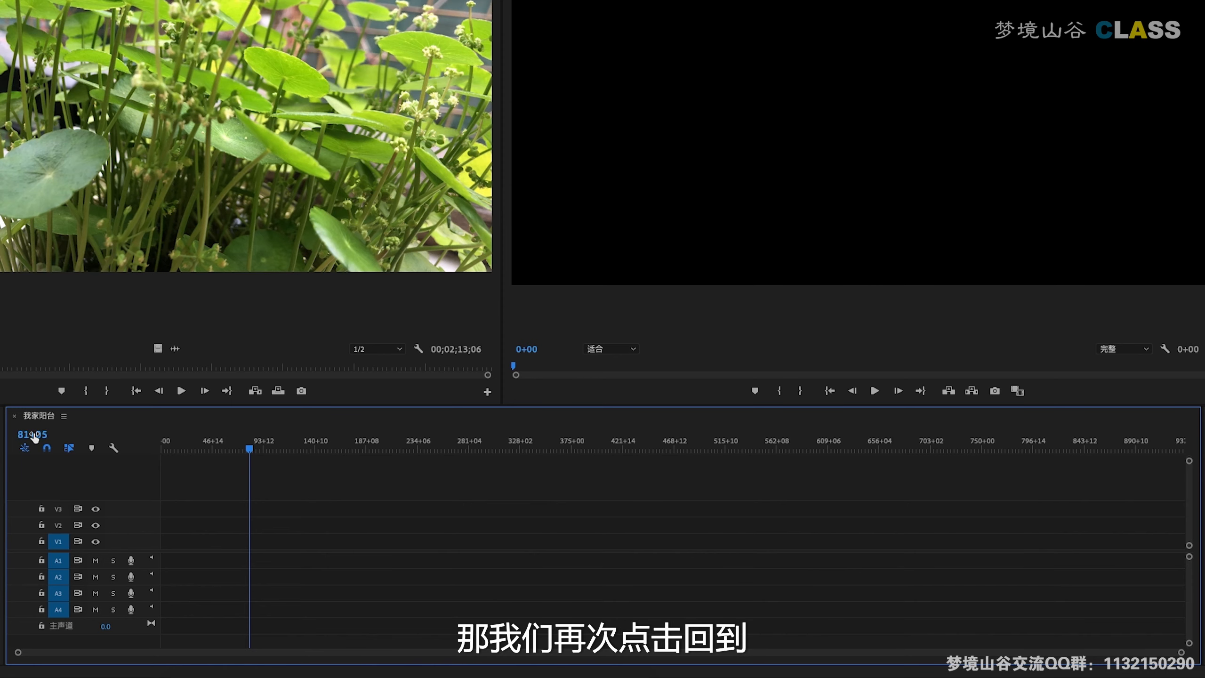
{"action": "left_click", "coordinate": [35, 435], "text": "ctrl"}
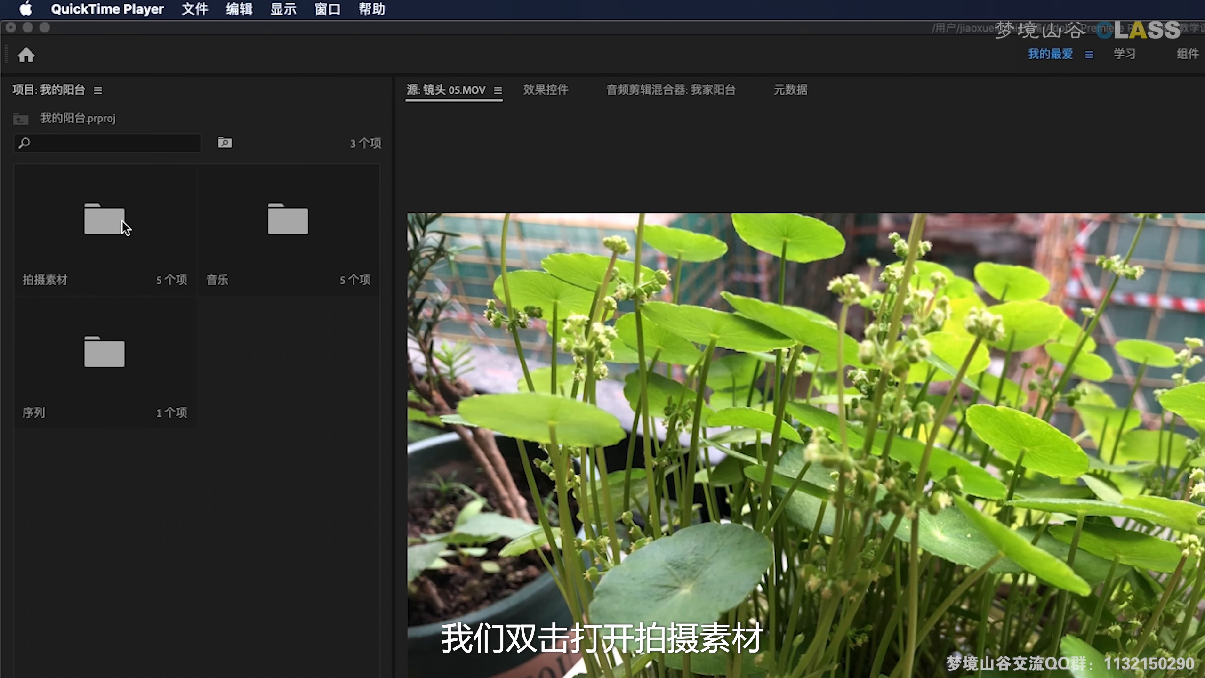
Open the 拍摄素材 bin, build a sequence from its five clips, and inspect the usage badges on the thumbnails
{"action": "double_click", "coordinate": [124, 227]}
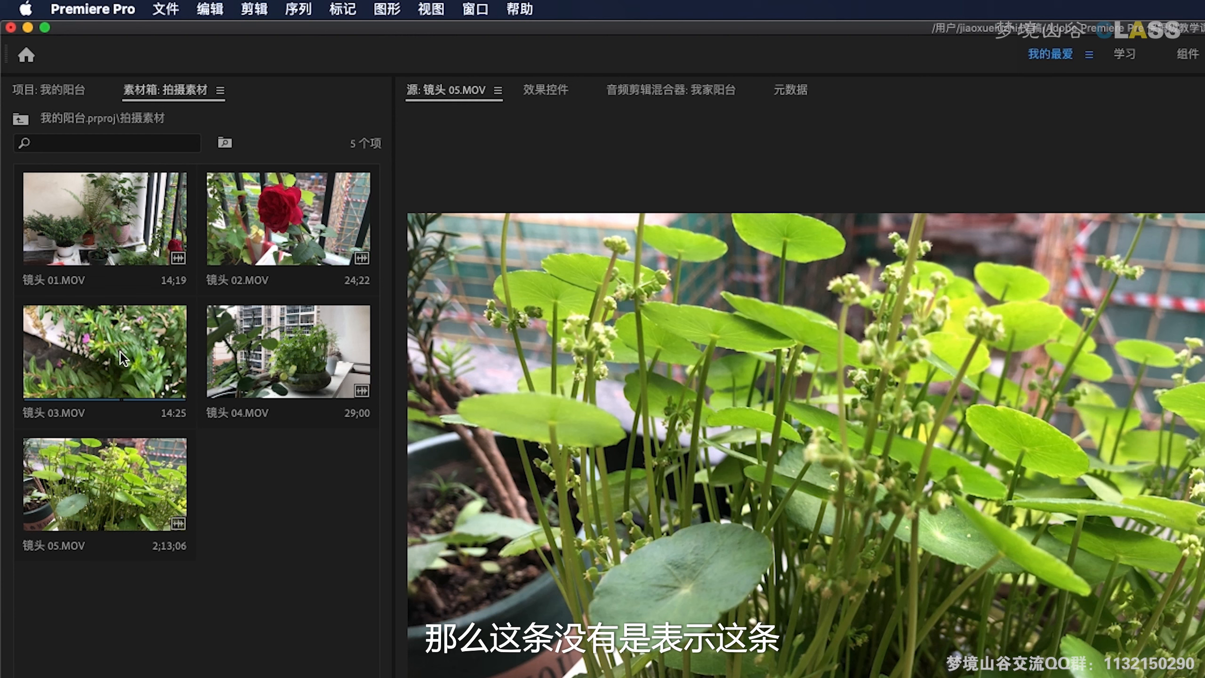
{"action": "left_click_drag", "start_coordinate": [325, 622], "coordinate": [301, 638]}
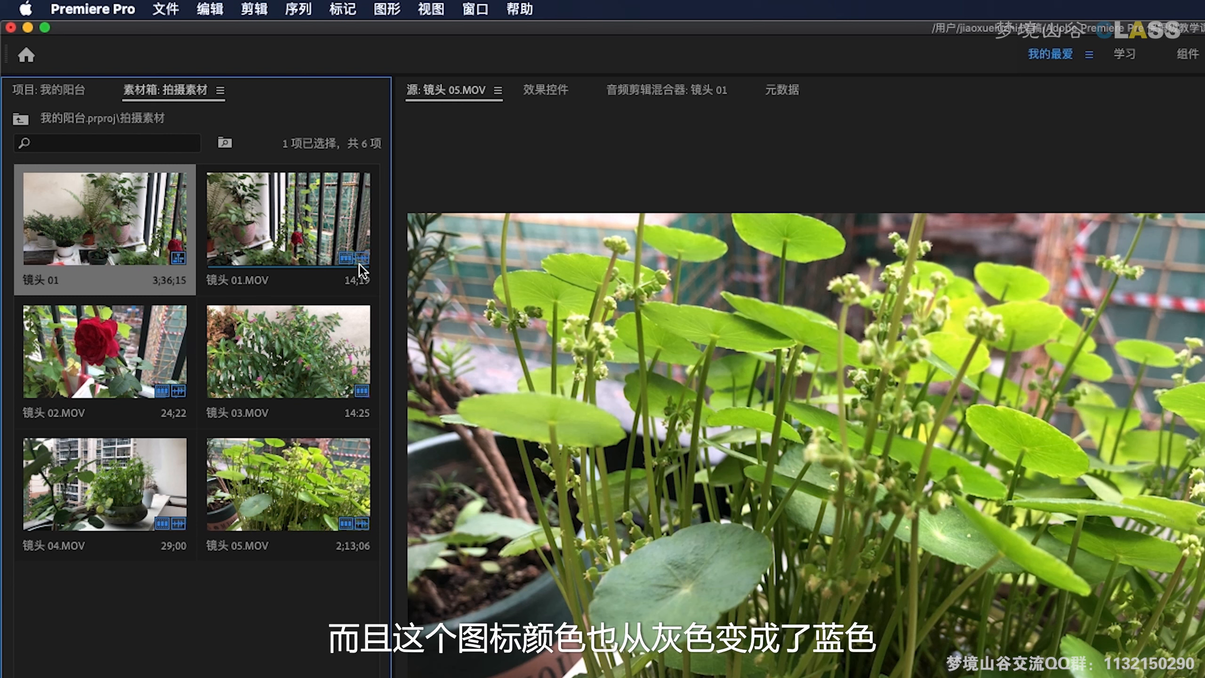
{"action": "mouse_move", "coordinate": [343, 280]}
{"action": "mouse_move", "coordinate": [343, 260]}
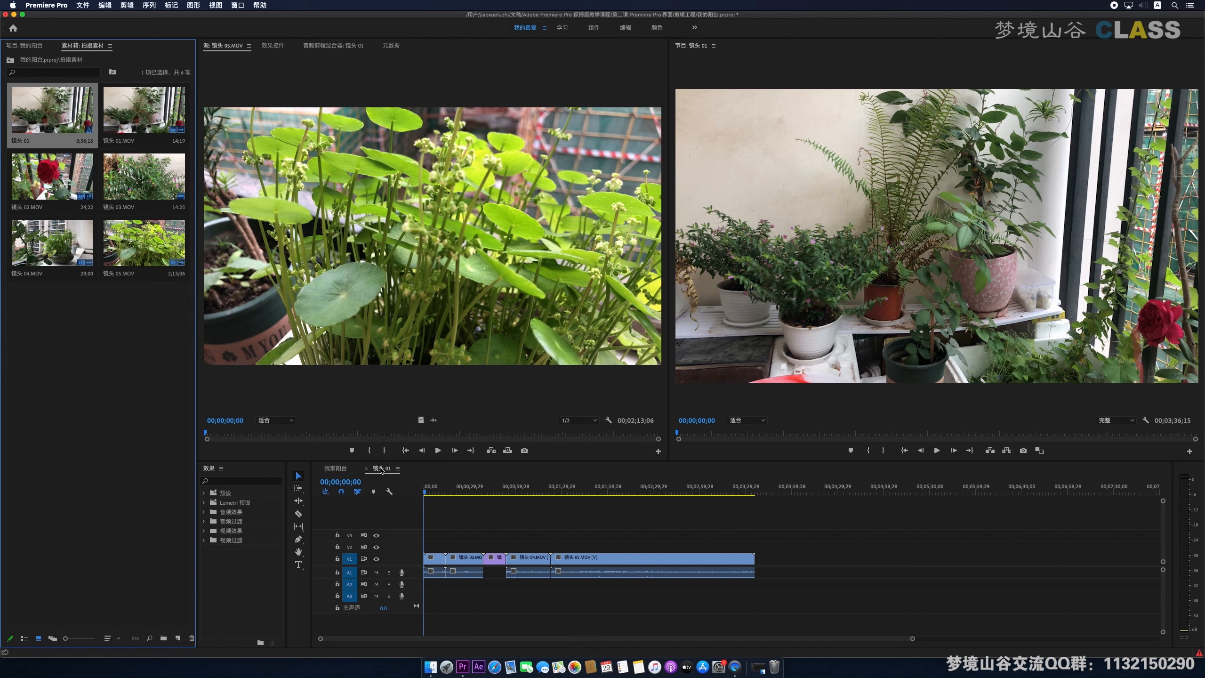
Select the 镜头 01 sequence, show its details in the 信息 panel, and widen that panel to read them in full
{"action": "left_click", "coordinate": [56, 404]}
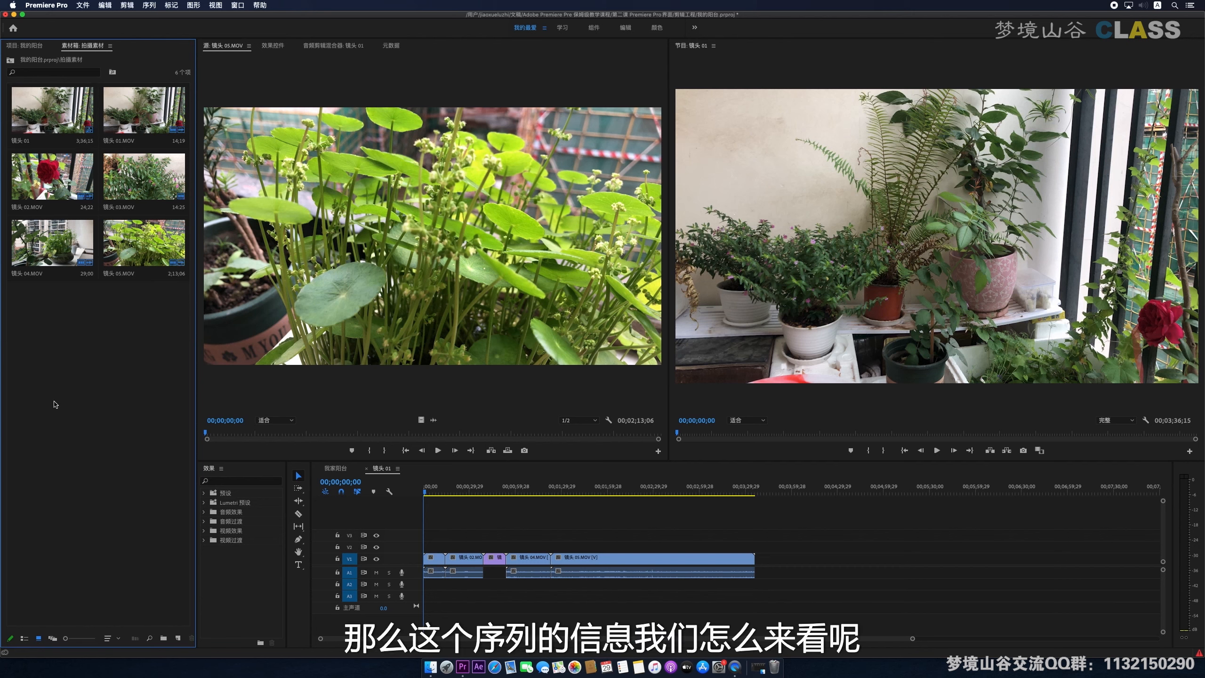
{"action": "left_click", "coordinate": [47, 119]}
{"action": "left_click", "coordinate": [240, 6]}
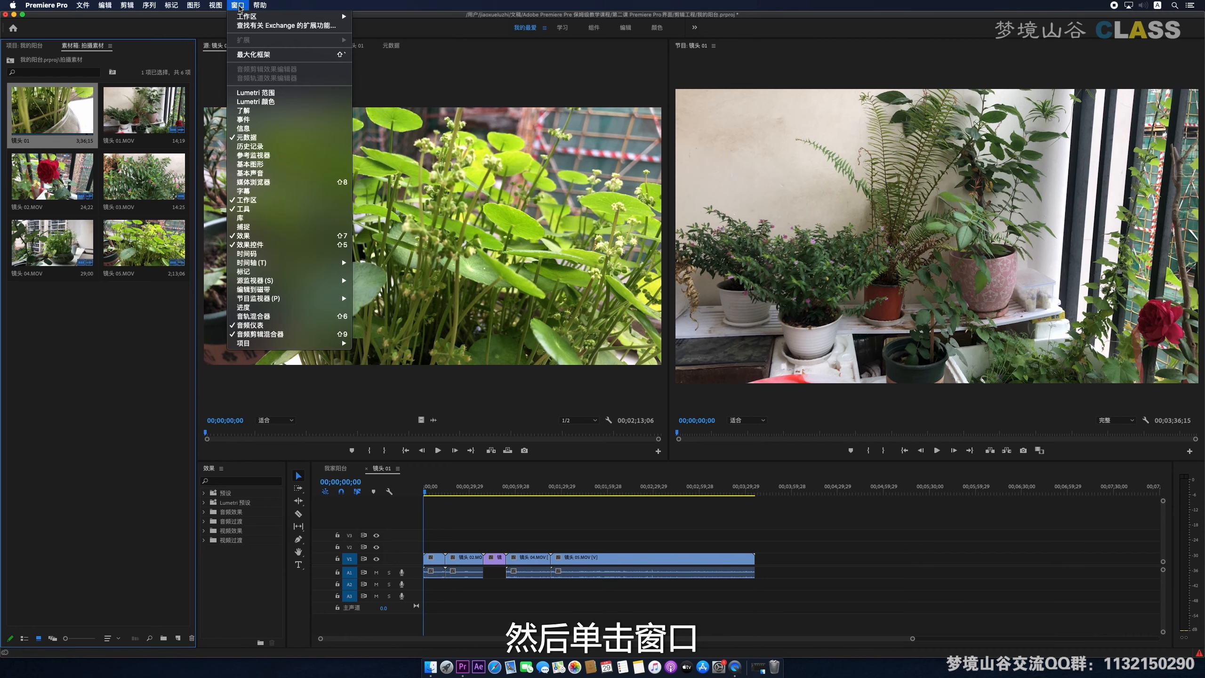
{"action": "left_click", "coordinate": [246, 129]}
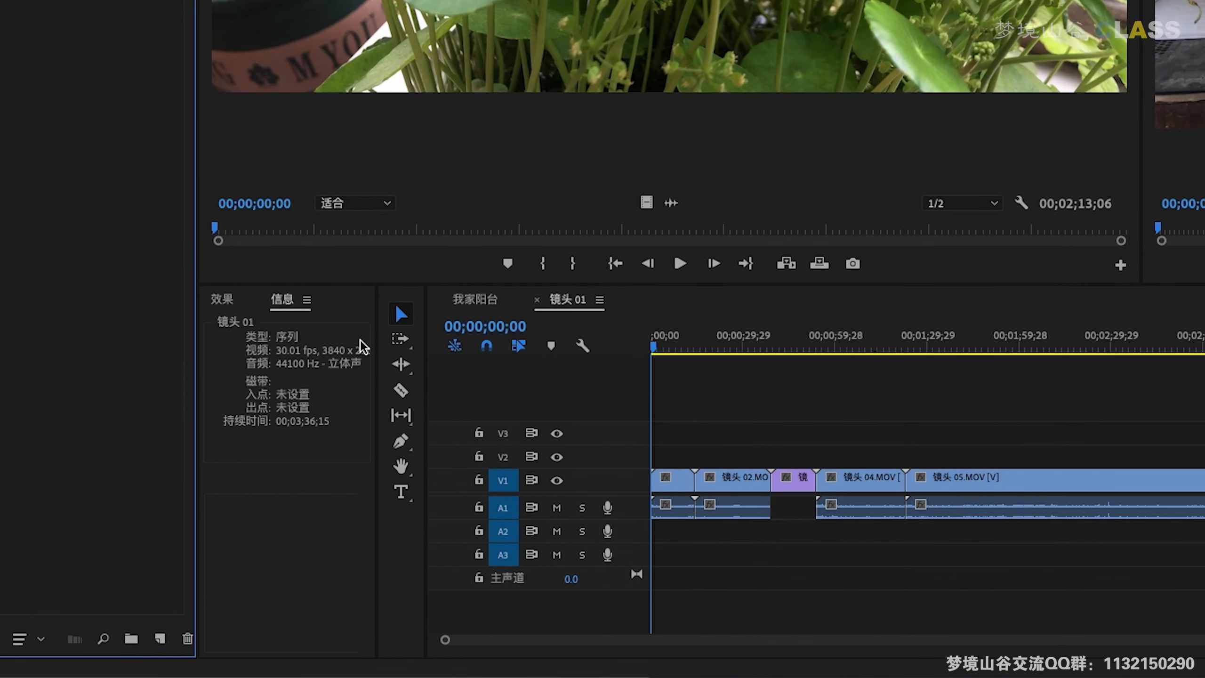
{"action": "left_click_drag", "start_coordinate": [347, 390], "coordinate": [386, 389]}
{"action": "left_click_drag", "start_coordinate": [425, 341], "coordinate": [437, 340]}
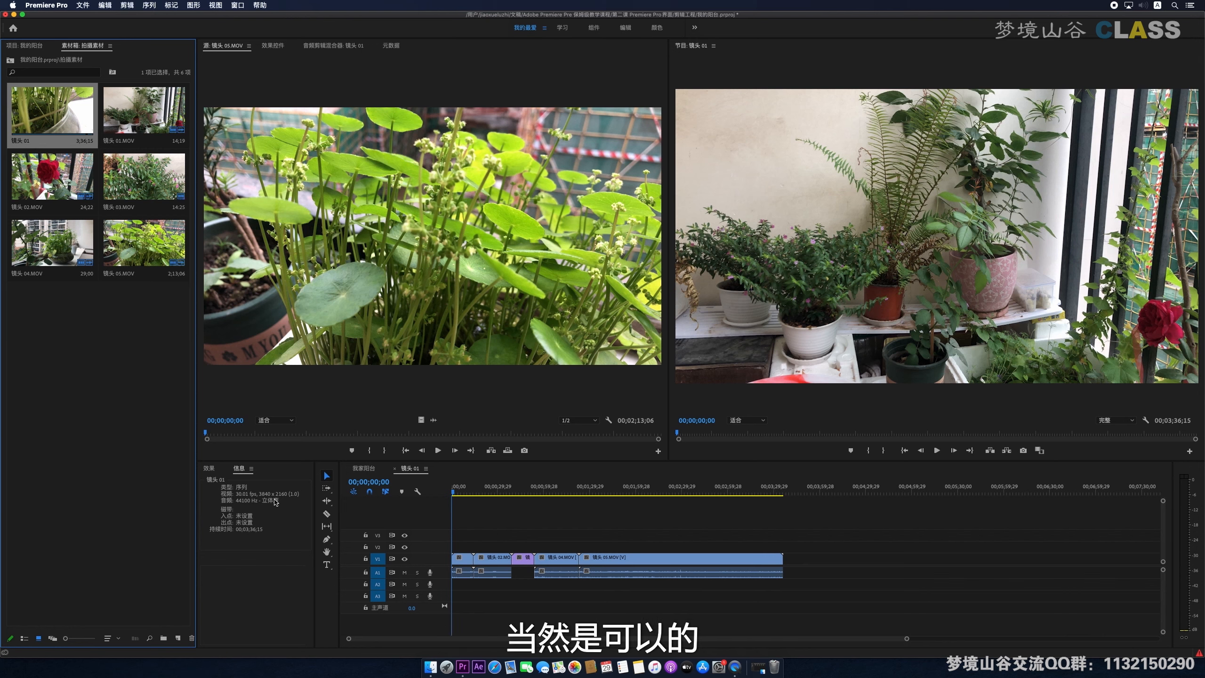
Close the 信息 panel and turn on 预览区域 for the 拍摄素材 bin
{"action": "left_click", "coordinate": [251, 468]}
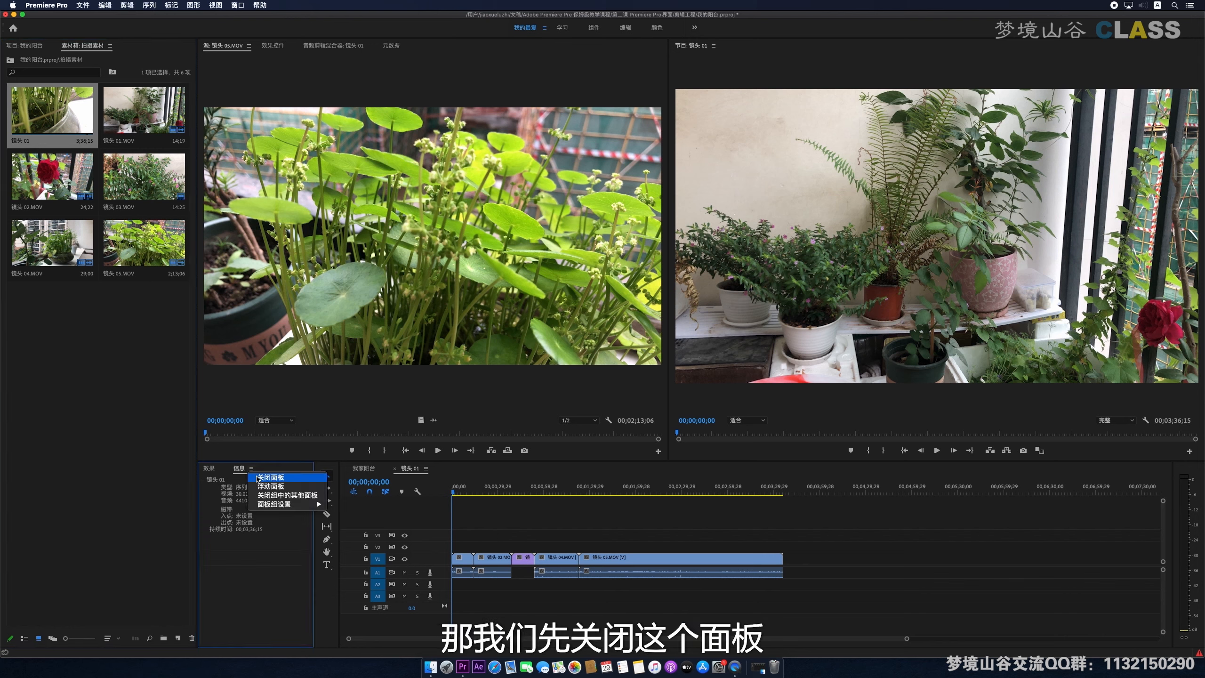
{"action": "left_click", "coordinate": [257, 478]}
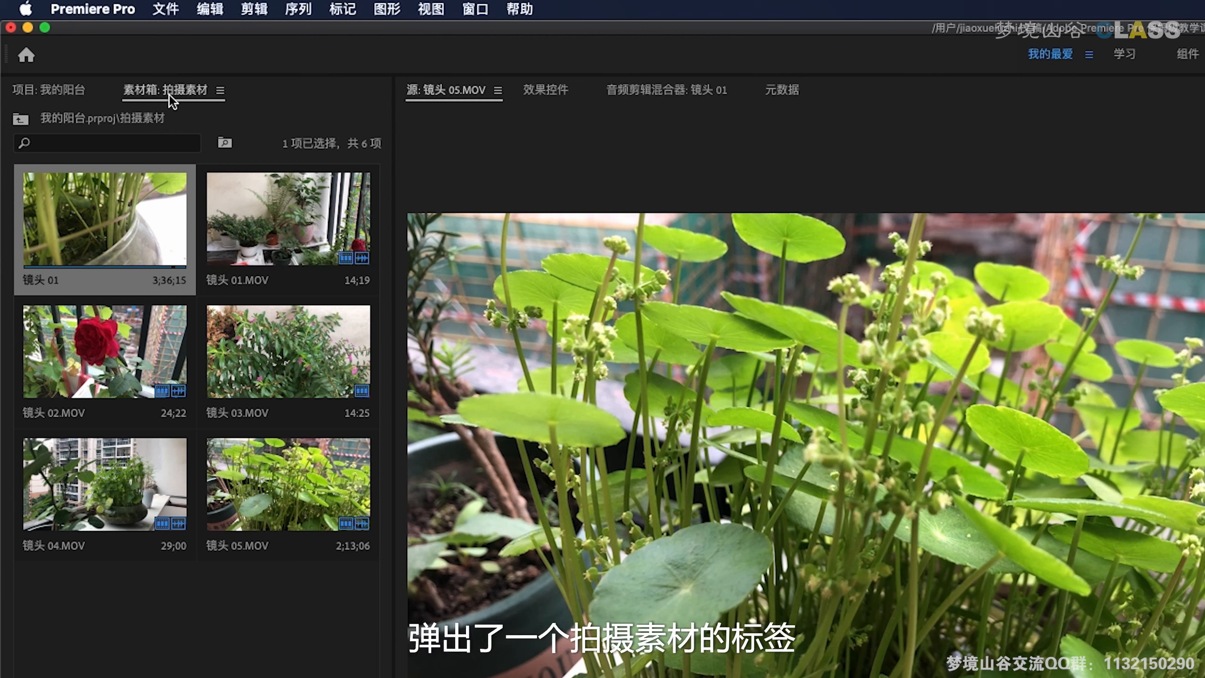
{"action": "left_click", "coordinate": [221, 91]}
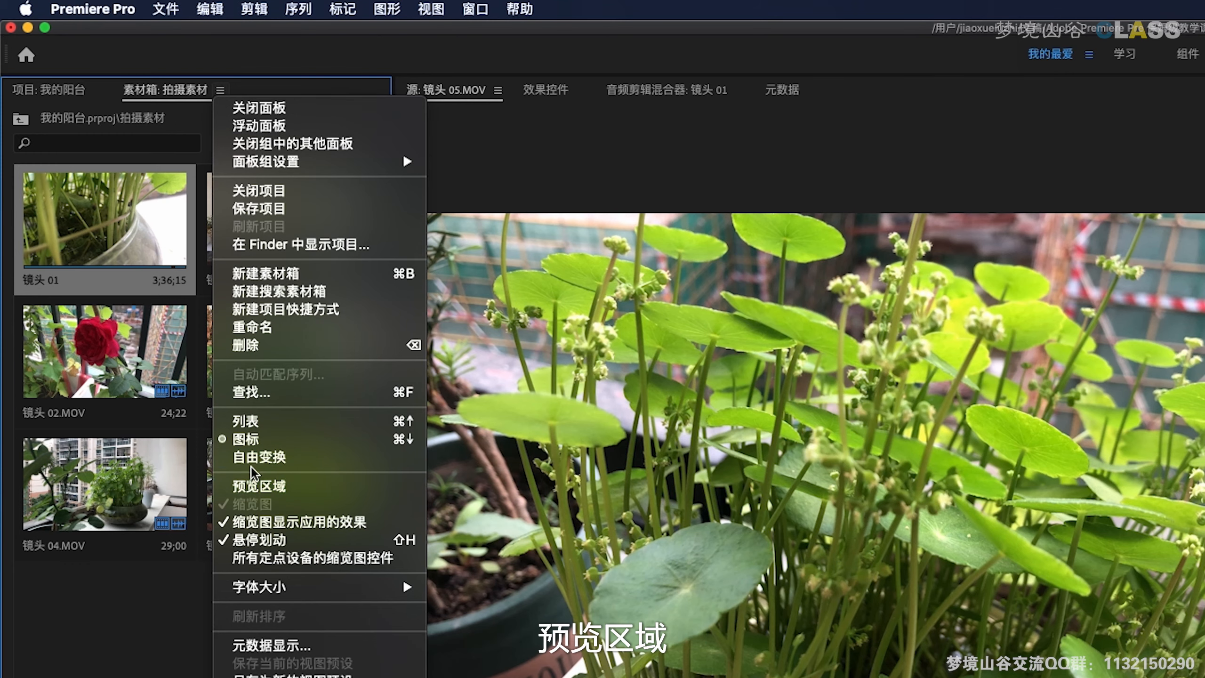
{"action": "left_click", "coordinate": [256, 486]}
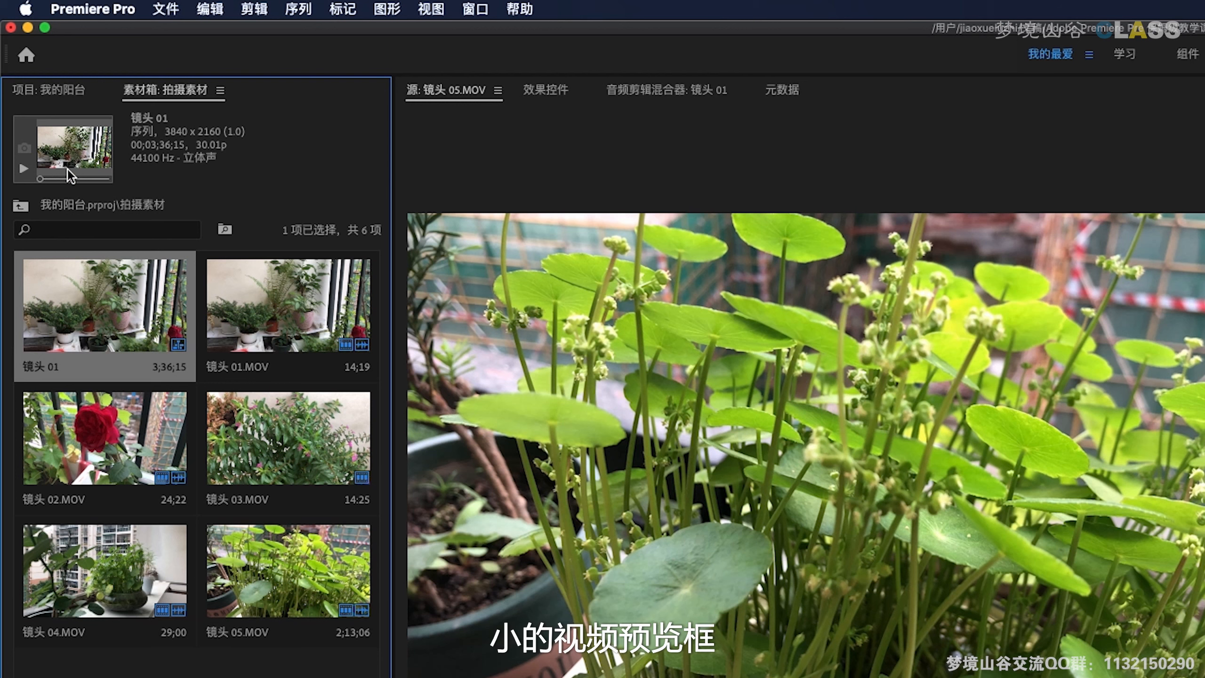
Scrub through the 镜头 01 sequence in the bin's preview area, and play and stop it there
{"action": "left_click", "coordinate": [44, 182]}
{"action": "left_click", "coordinate": [48, 180]}
{"action": "left_click_drag", "start_coordinate": [48, 181], "coordinate": [80, 182]}
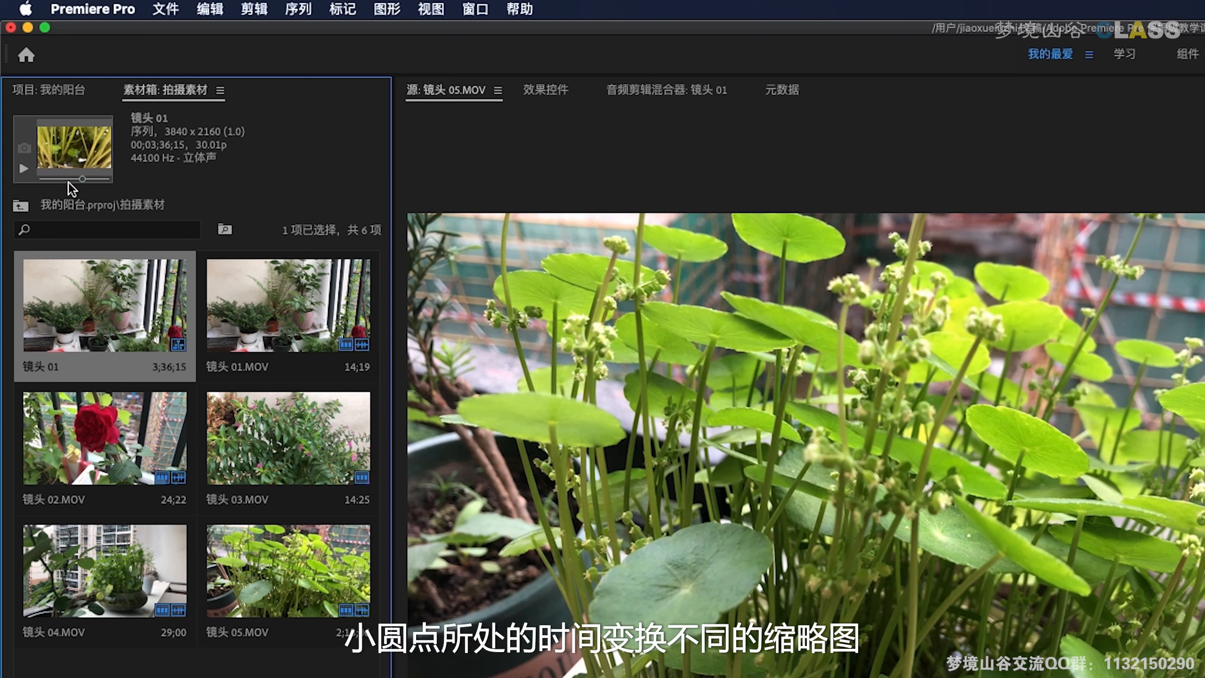
{"action": "left_click_drag", "start_coordinate": [68, 182], "coordinate": [62, 181]}
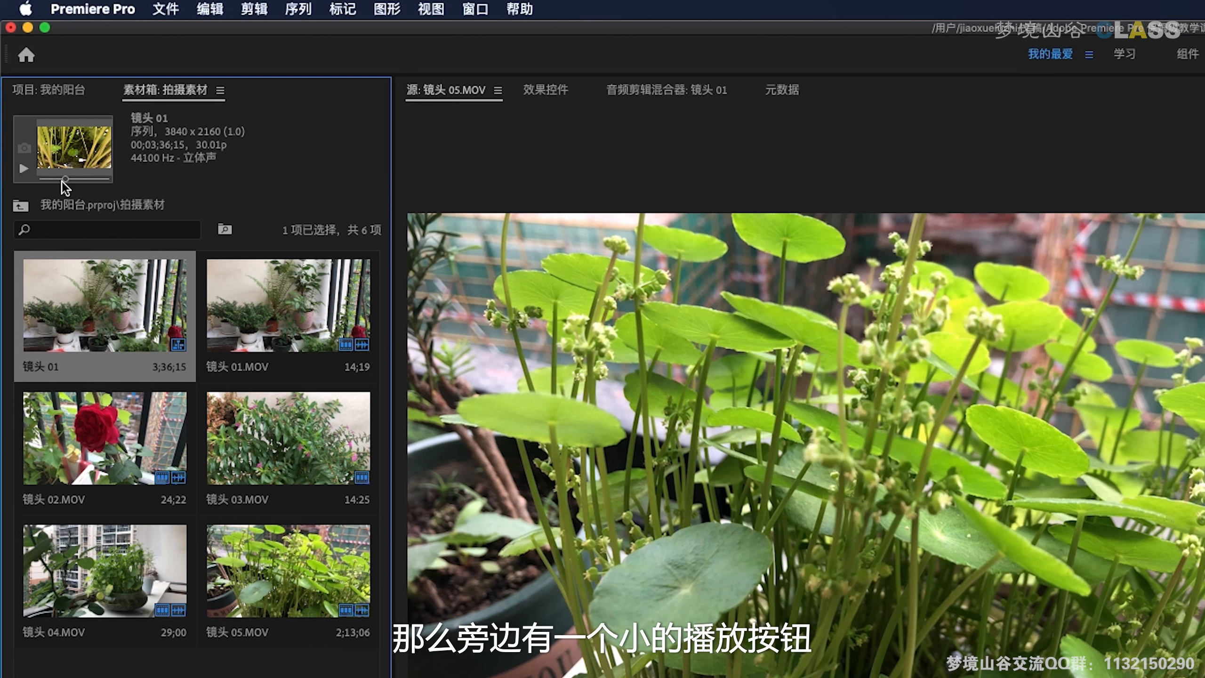
{"action": "left_click", "coordinate": [24, 171]}
{"action": "left_click", "coordinate": [24, 170]}
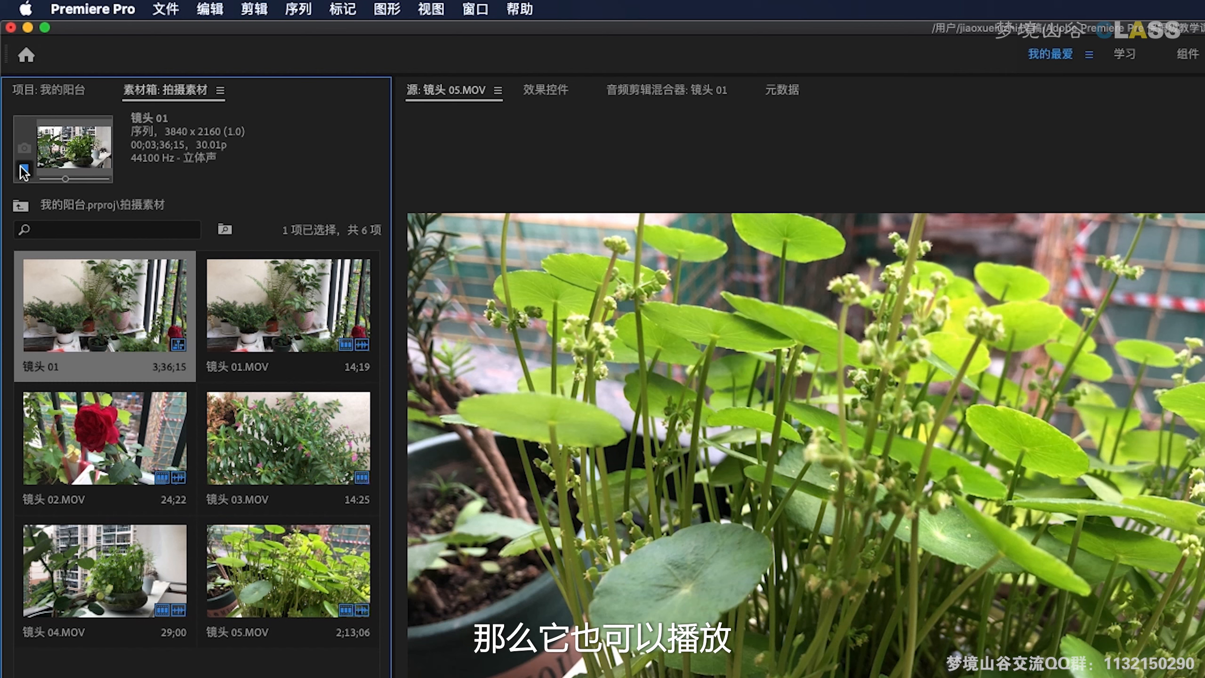
Compare the preview details of 镜头 01.MOV and 镜头 03.MOV, leaving 镜头 01.MOV selected
{"action": "left_click", "coordinate": [293, 305]}
{"action": "left_click", "coordinate": [279, 408]}
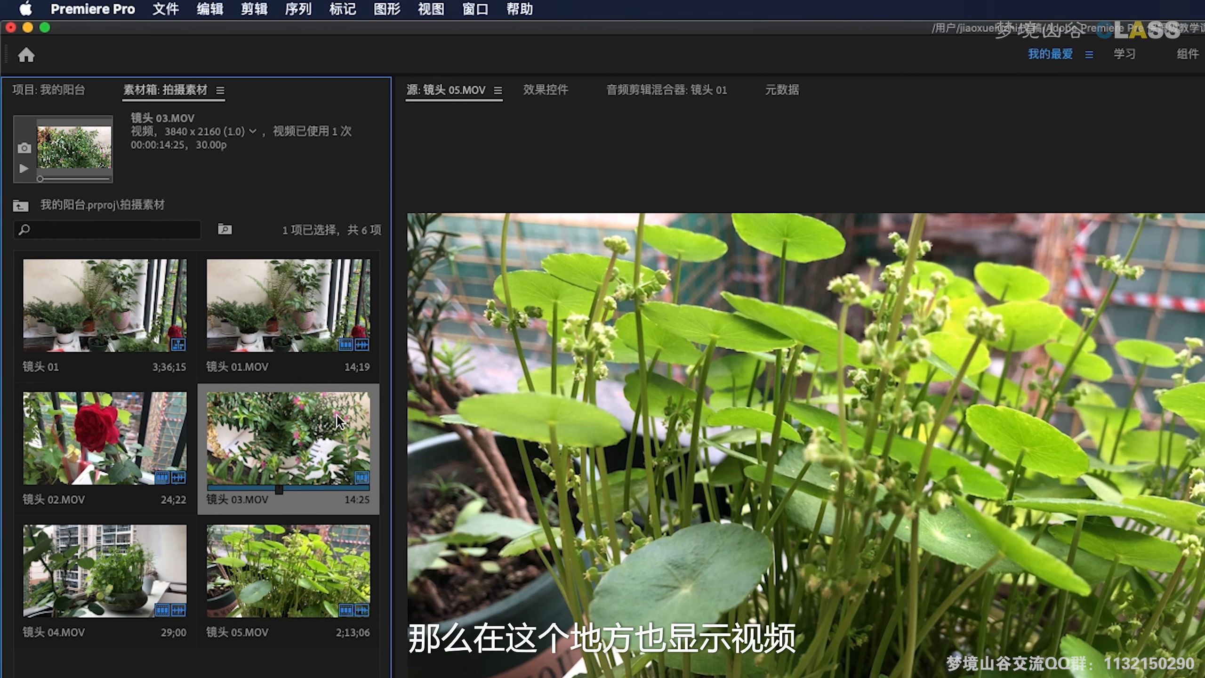
{"action": "left_click", "coordinate": [303, 317]}
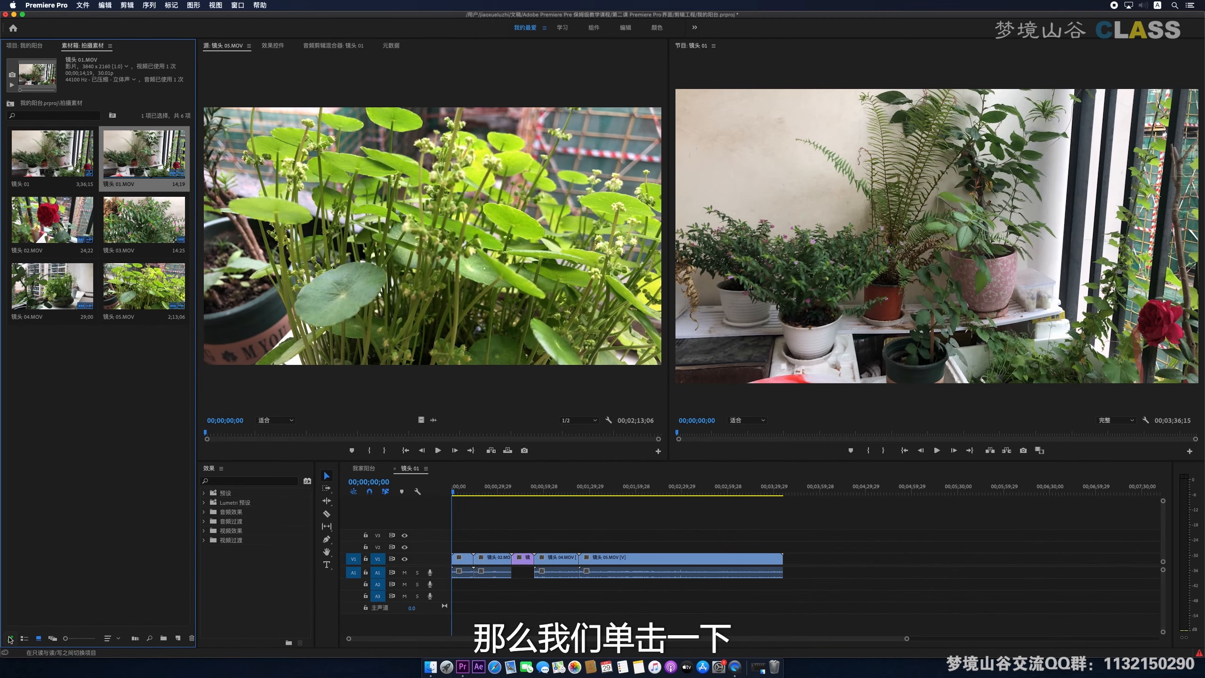
Change the project to read-only, saving the changes to 我的阳台.prproj, and make it writable again
{"action": "left_click", "coordinate": [10, 638]}
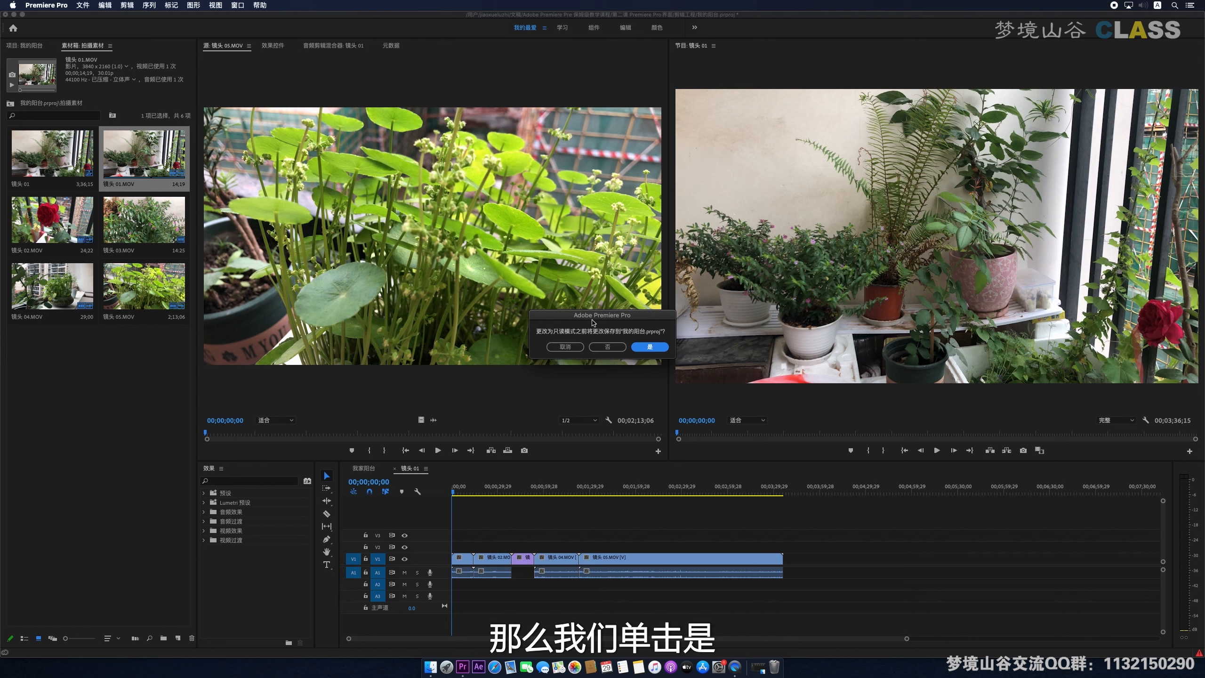
{"action": "left_click", "coordinate": [649, 347]}
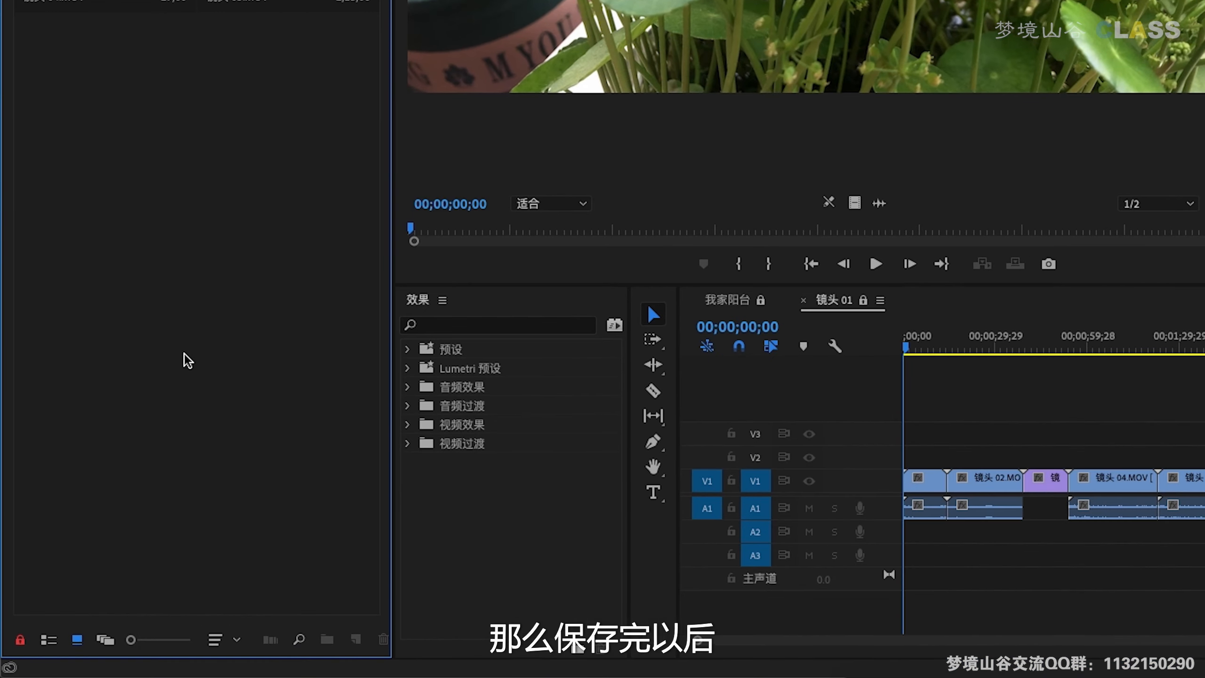
{"action": "left_click", "coordinate": [23, 644]}
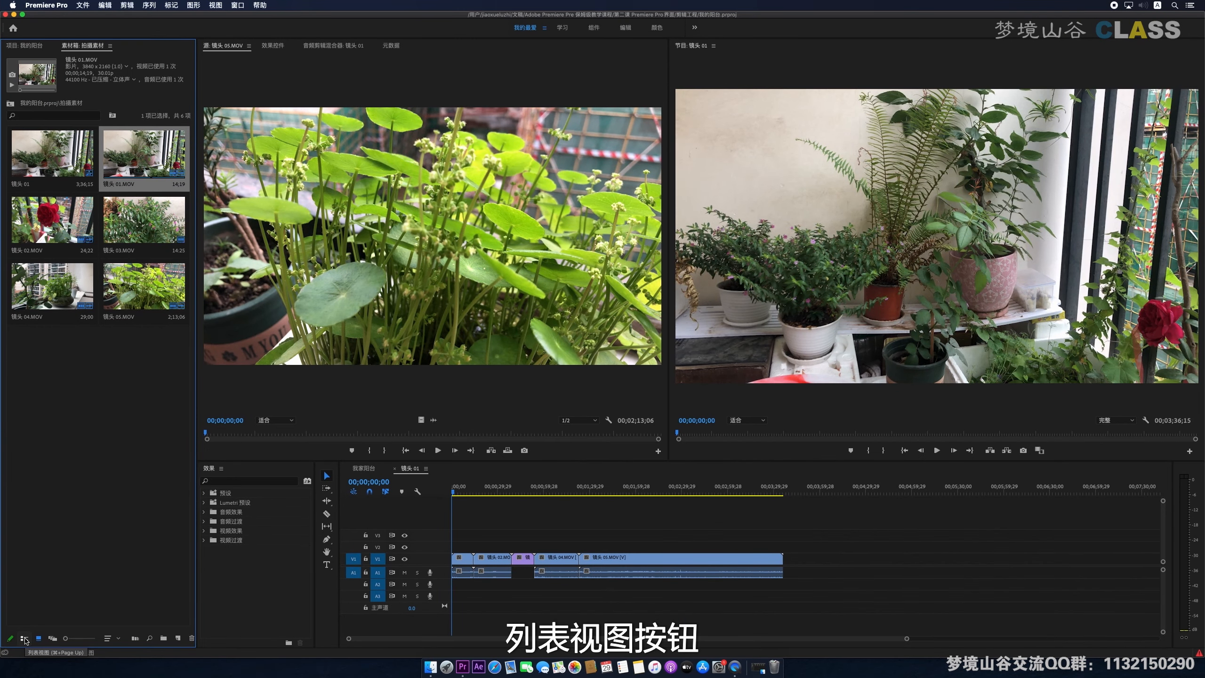
Switch the bin to list view and compare the icons of 镜头 05.MOV, 镜头 04.MOV, 镜头 03.MOV and the 镜头 01 sequence
{"action": "left_click", "coordinate": [24, 639]}
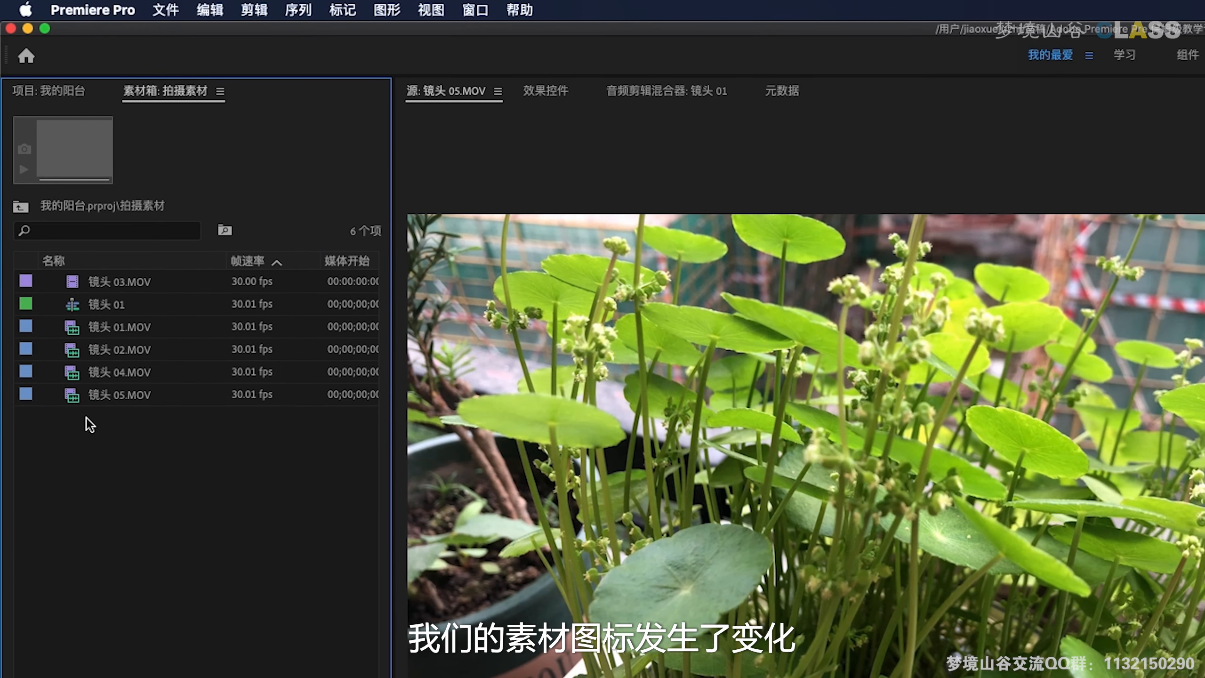
{"action": "left_click", "coordinate": [98, 396]}
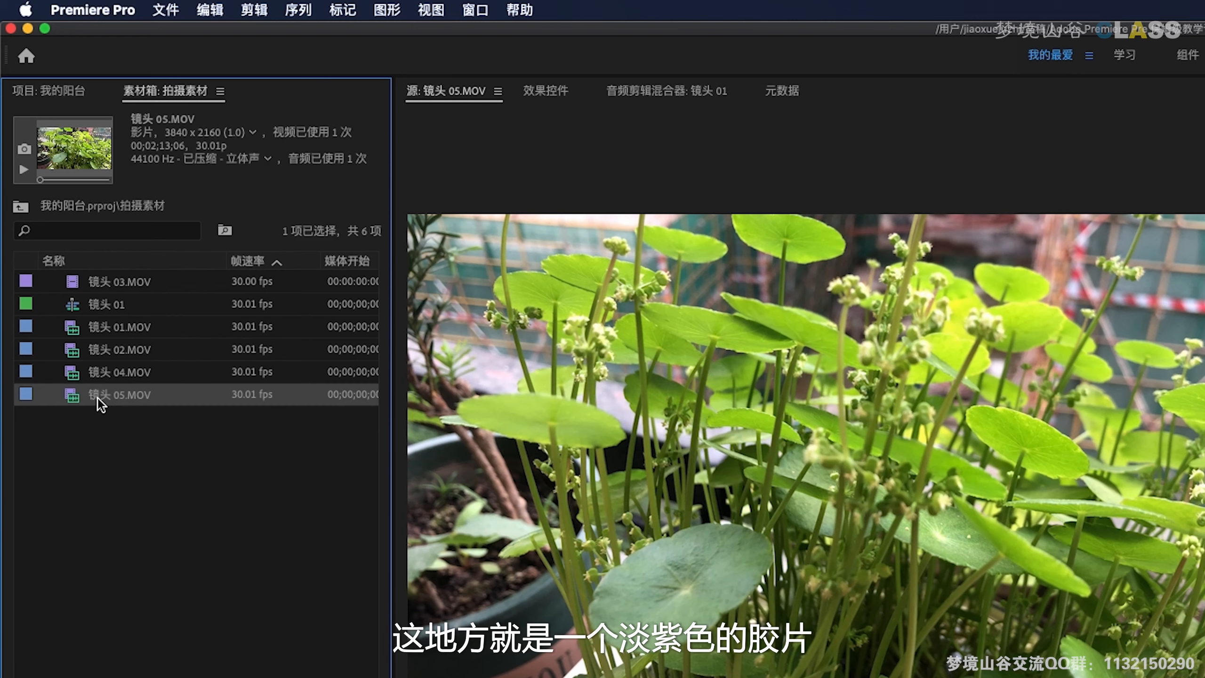
{"action": "left_click", "coordinate": [97, 378]}
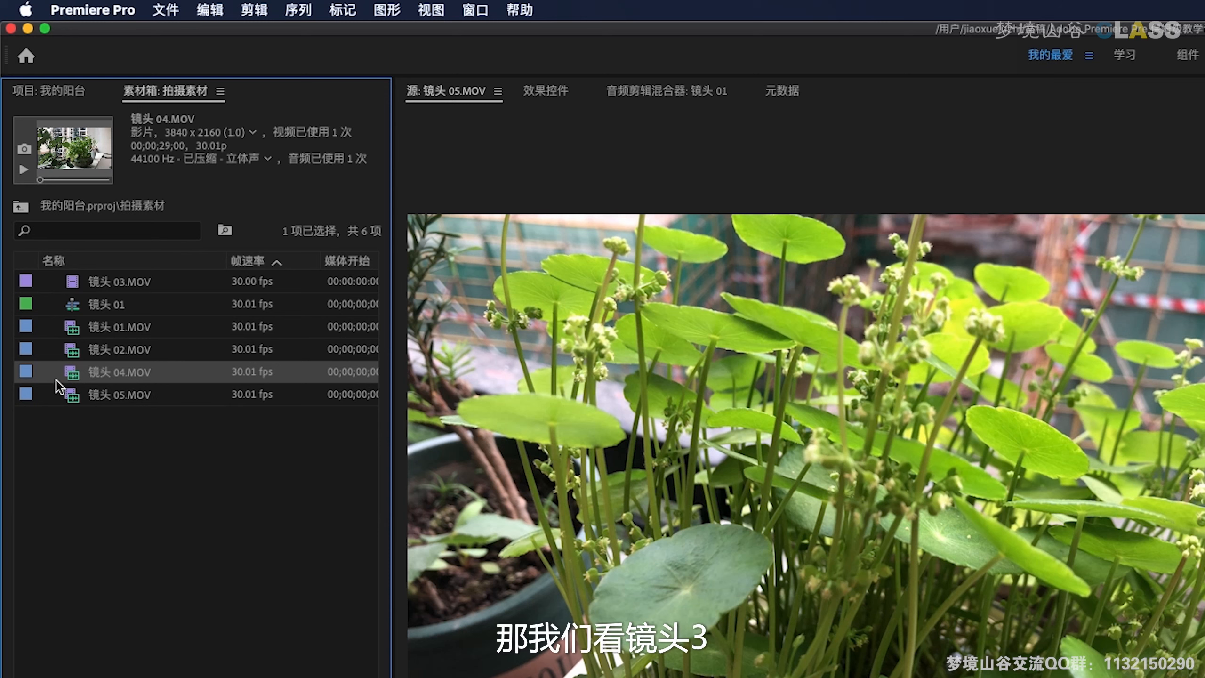
{"action": "left_click", "coordinate": [71, 284]}
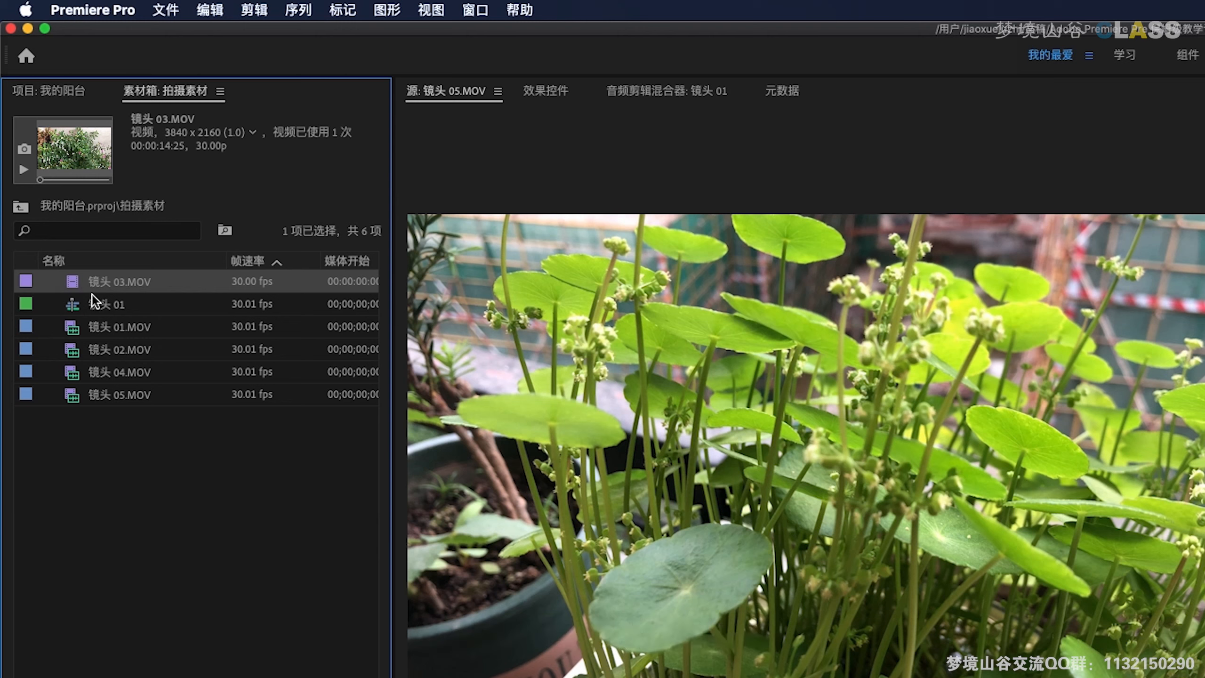
{"action": "left_click", "coordinate": [96, 307]}
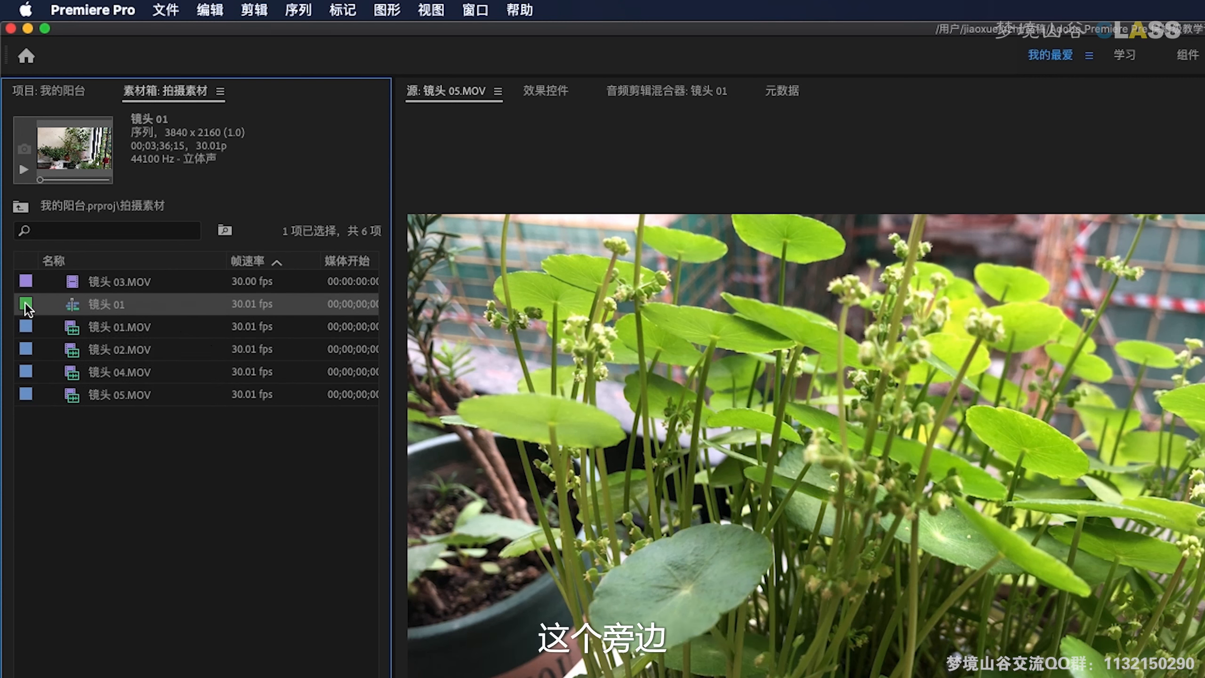
Examine the label colours of the five clips in the list, leaving 镜头 01.MOV selected
{"action": "left_click", "coordinate": [25, 397]}
{"action": "left_click", "coordinate": [25, 373]}
{"action": "left_click", "coordinate": [22, 348]}
{"action": "left_click", "coordinate": [24, 325]}
{"action": "left_click", "coordinate": [26, 282]}
{"action": "left_click", "coordinate": [18, 324]}
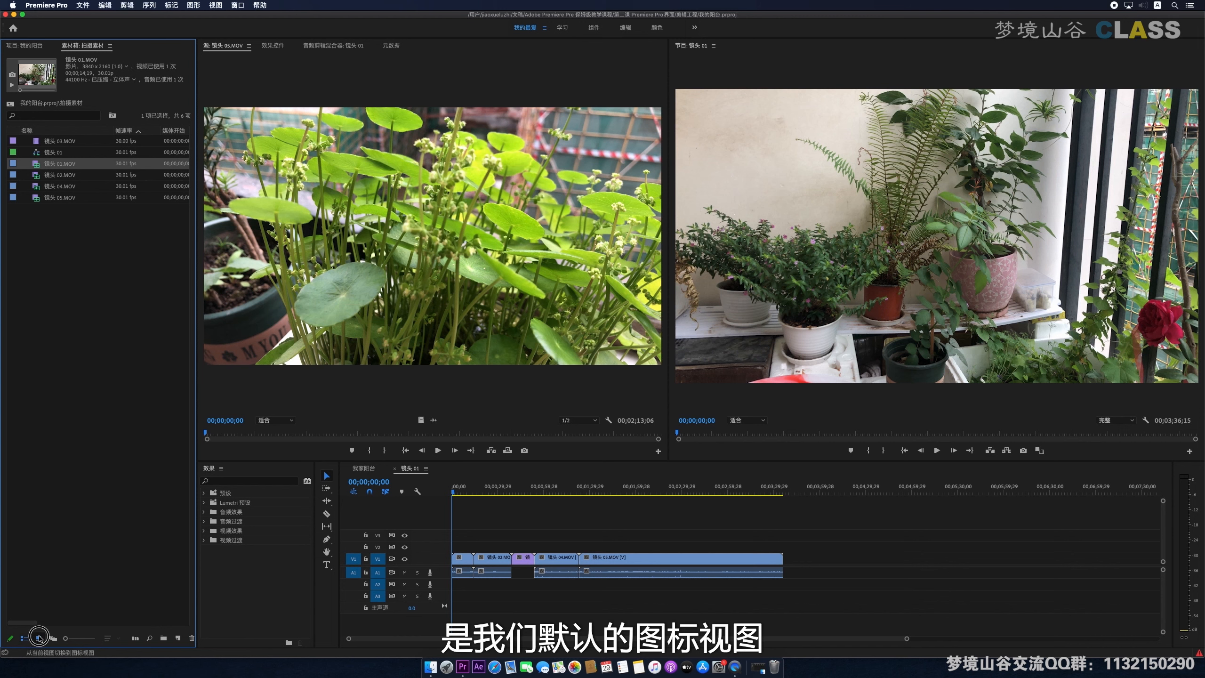
Return the 拍摄素材 bin to icon view and switch it to freeform view
{"action": "left_click", "coordinate": [39, 638]}
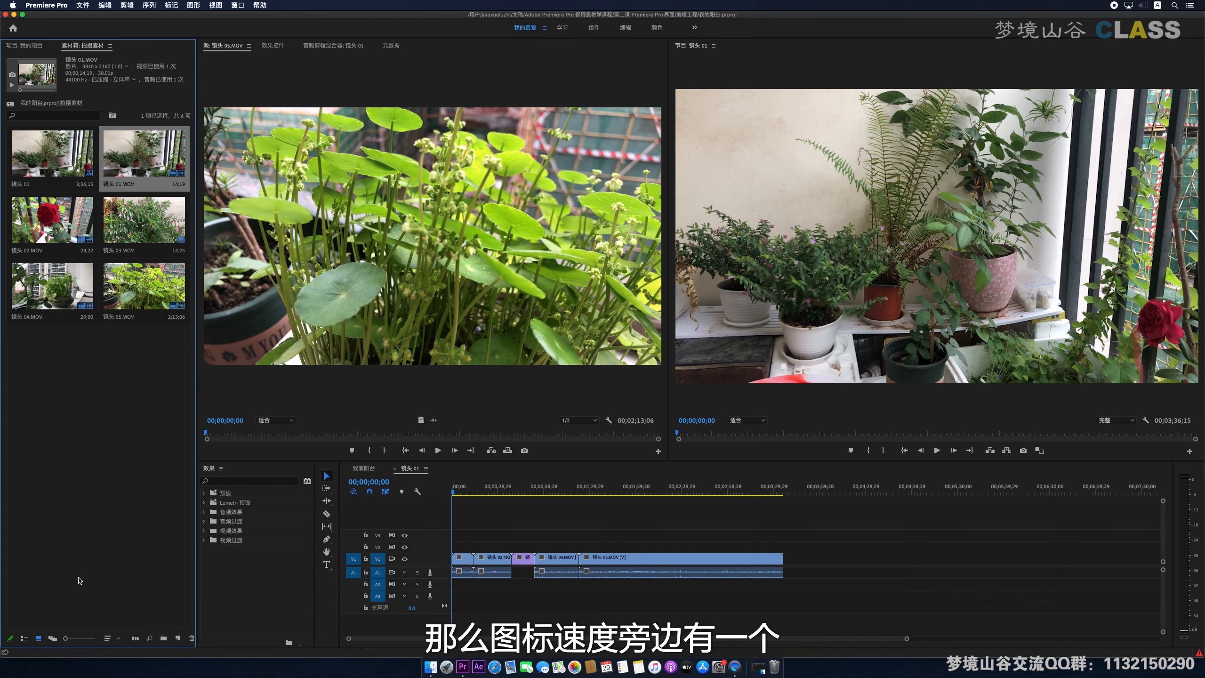
{"action": "left_click", "coordinate": [53, 638]}
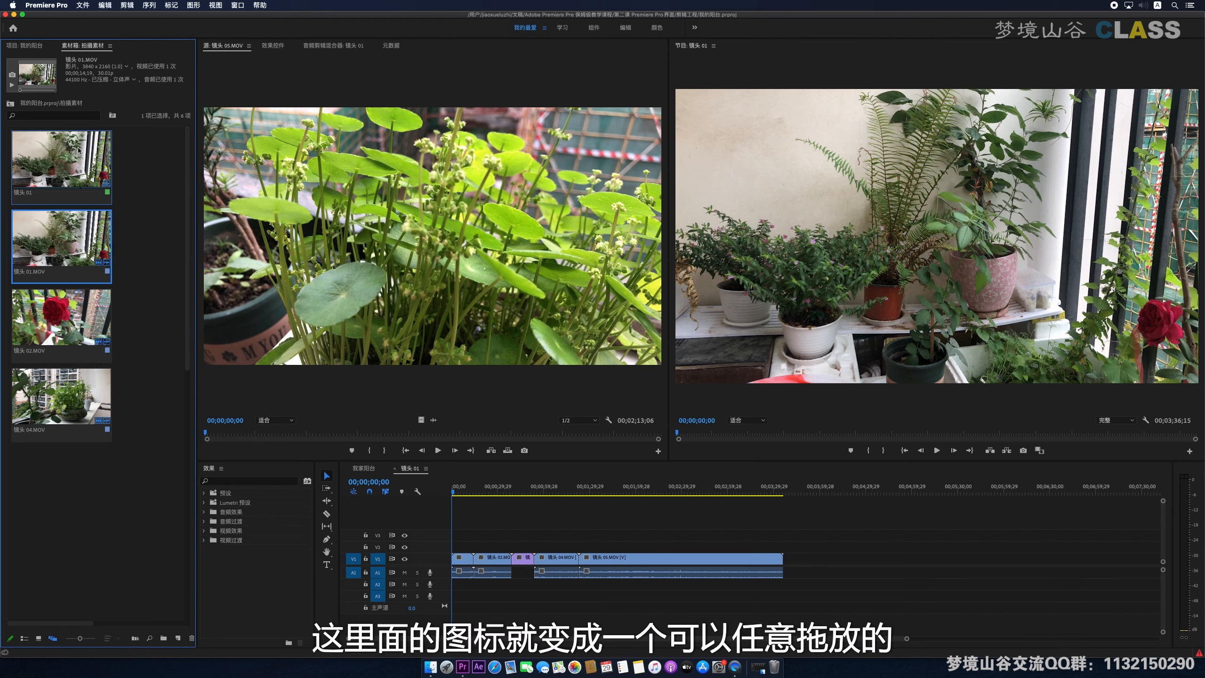
Scatter the clips and the 镜头 01 sequence freely across the 拍摄素材 bin, widening the panel to make room
{"action": "left_click_drag", "start_coordinate": [59, 158], "coordinate": [61, 494]}
{"action": "left_click_drag", "start_coordinate": [57, 403], "coordinate": [109, 402]}
{"action": "left_click_drag", "start_coordinate": [46, 321], "coordinate": [118, 310]}
{"action": "left_click_drag", "start_coordinate": [103, 395], "coordinate": [60, 391]}
{"action": "left_click_drag", "start_coordinate": [52, 244], "coordinate": [134, 235]}
{"action": "left_click_drag", "start_coordinate": [48, 162], "coordinate": [112, 420]}
{"action": "left_click_drag", "start_coordinate": [196, 362], "coordinate": [266, 358]}
{"action": "left_click_drag", "start_coordinate": [135, 410], "coordinate": [205, 400]}
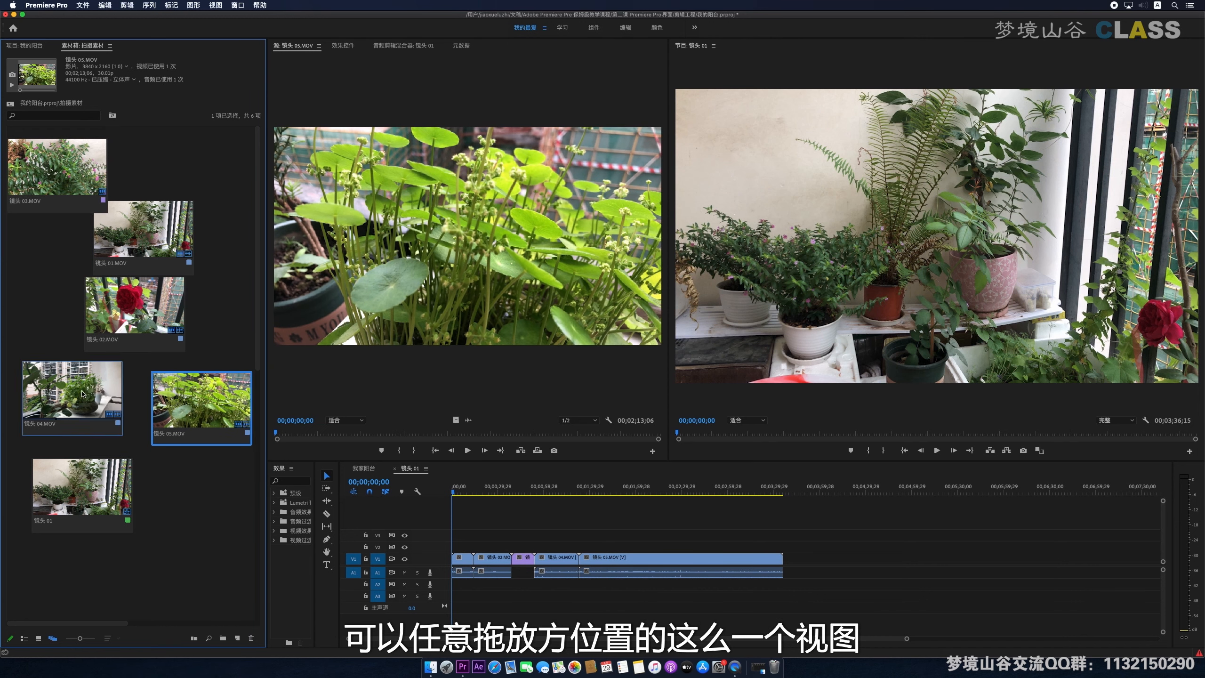
{"action": "left_click_drag", "start_coordinate": [55, 394], "coordinate": [42, 380]}
{"action": "left_click_drag", "start_coordinate": [134, 306], "coordinate": [172, 314]}
{"action": "left_click_drag", "start_coordinate": [145, 230], "coordinate": [185, 193]}
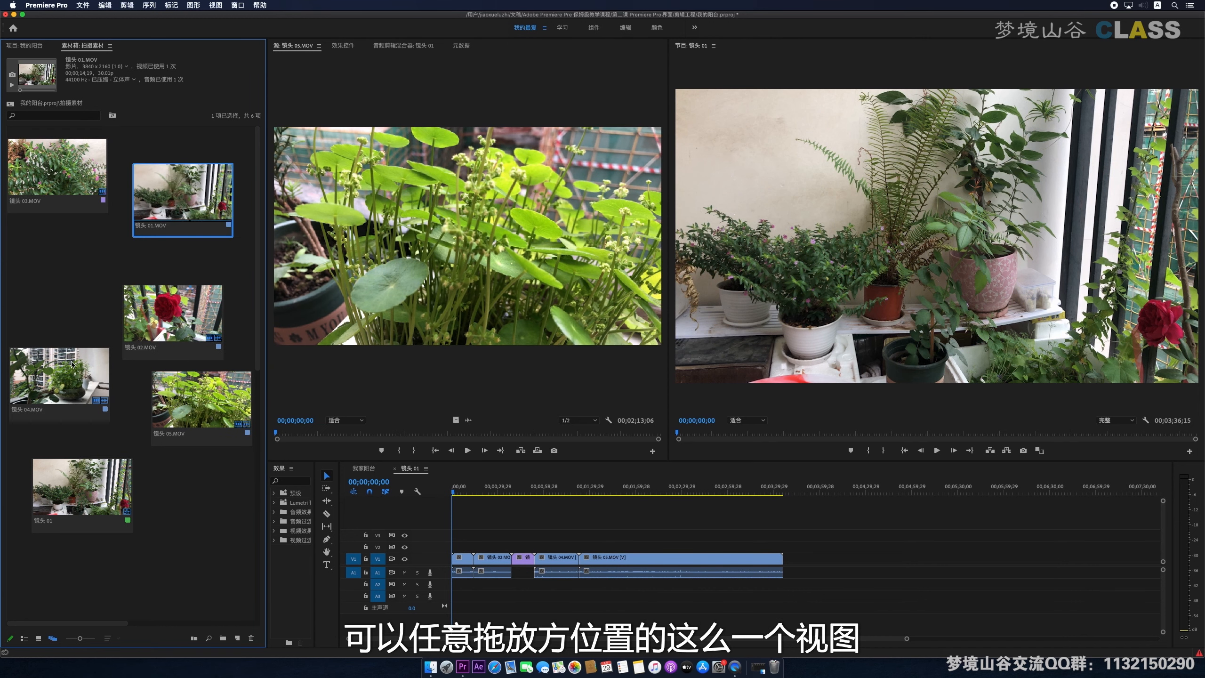
Switch the bin to icon view, try moving a thumbnail there, and return to freeform view
{"action": "left_click", "coordinate": [39, 638]}
{"action": "left_click_drag", "start_coordinate": [46, 216], "coordinate": [58, 349]}
{"action": "left_click", "coordinate": [130, 160]}
{"action": "left_click", "coordinate": [217, 159]}
{"action": "left_click", "coordinate": [131, 166]}
{"action": "left_click", "coordinate": [126, 334]}
{"action": "left_click", "coordinate": [53, 639]}
Arrange the bin's thumbnails in two rough columns, with the 镜头 01 sequence below 镜头 04.MOV, and enlarge the thumbnails
{"action": "left_click_drag", "start_coordinate": [183, 192], "coordinate": [183, 174]}
{"action": "left_click_drag", "start_coordinate": [62, 376], "coordinate": [75, 273]}
{"action": "left_click", "coordinate": [161, 301]}
{"action": "left_click_drag", "start_coordinate": [161, 301], "coordinate": [172, 254]}
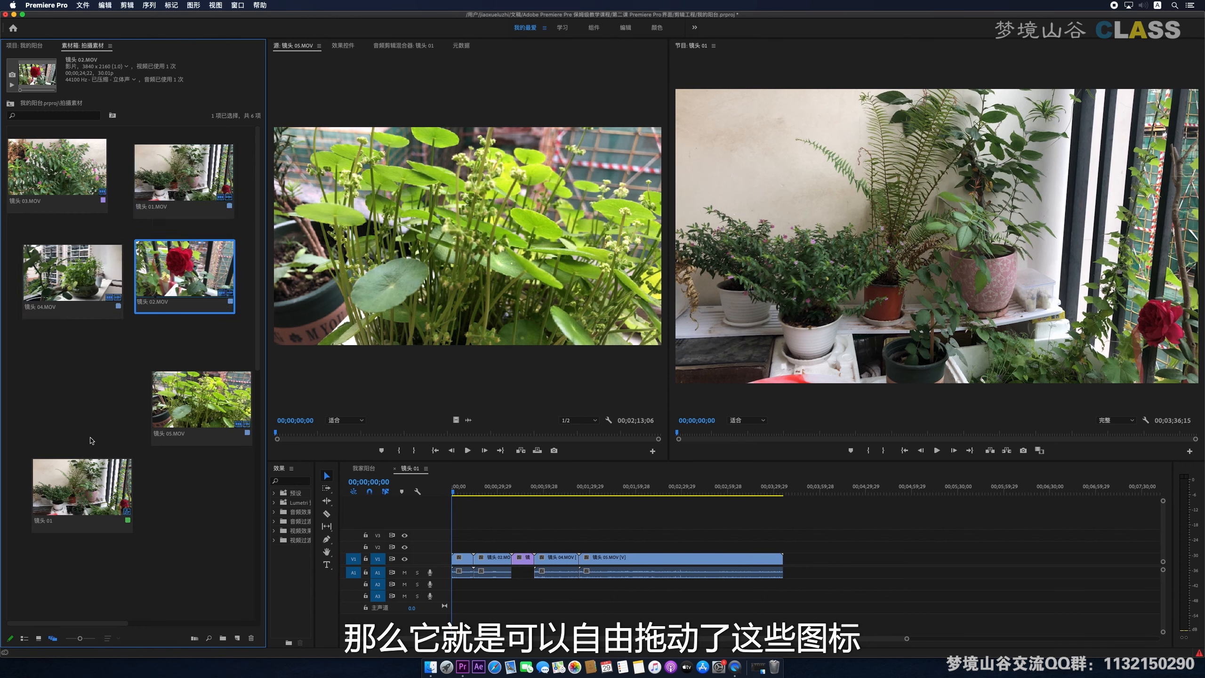
{"action": "left_click_drag", "start_coordinate": [77, 482], "coordinate": [64, 372]}
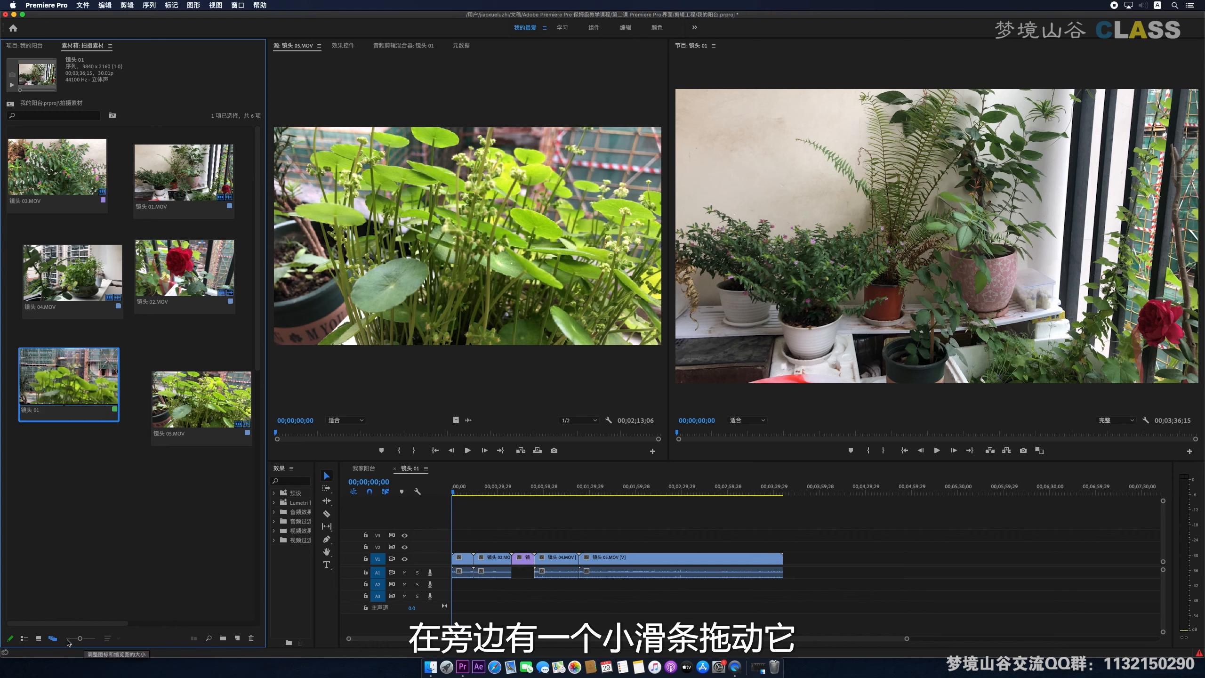
{"action": "mouse_move", "coordinate": [79, 638]}
{"action": "left_mouse_down"}
{"action": "mouse_move", "coordinate": [64, 641]}
{"action": "mouse_move", "coordinate": [99, 641]}
{"action": "left_mouse_up"}
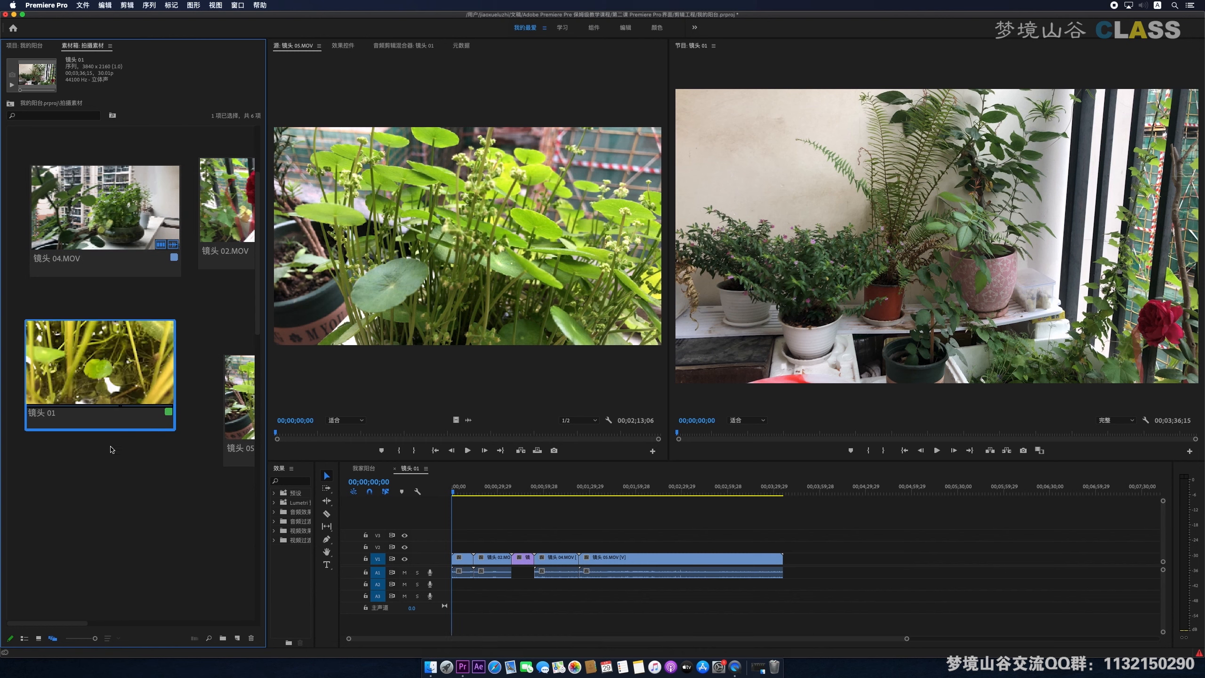
Switch the bin to icon view and look through its available sort criteria
{"action": "left_click", "coordinate": [40, 638]}
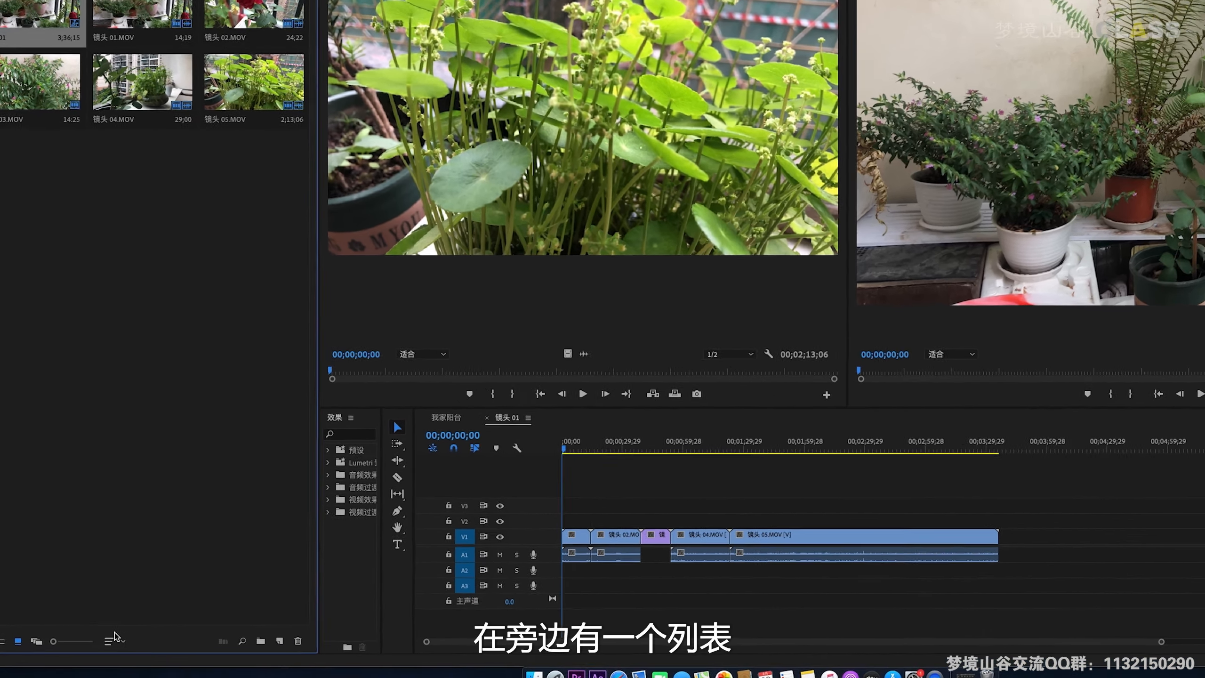
{"action": "left_click", "coordinate": [114, 640]}
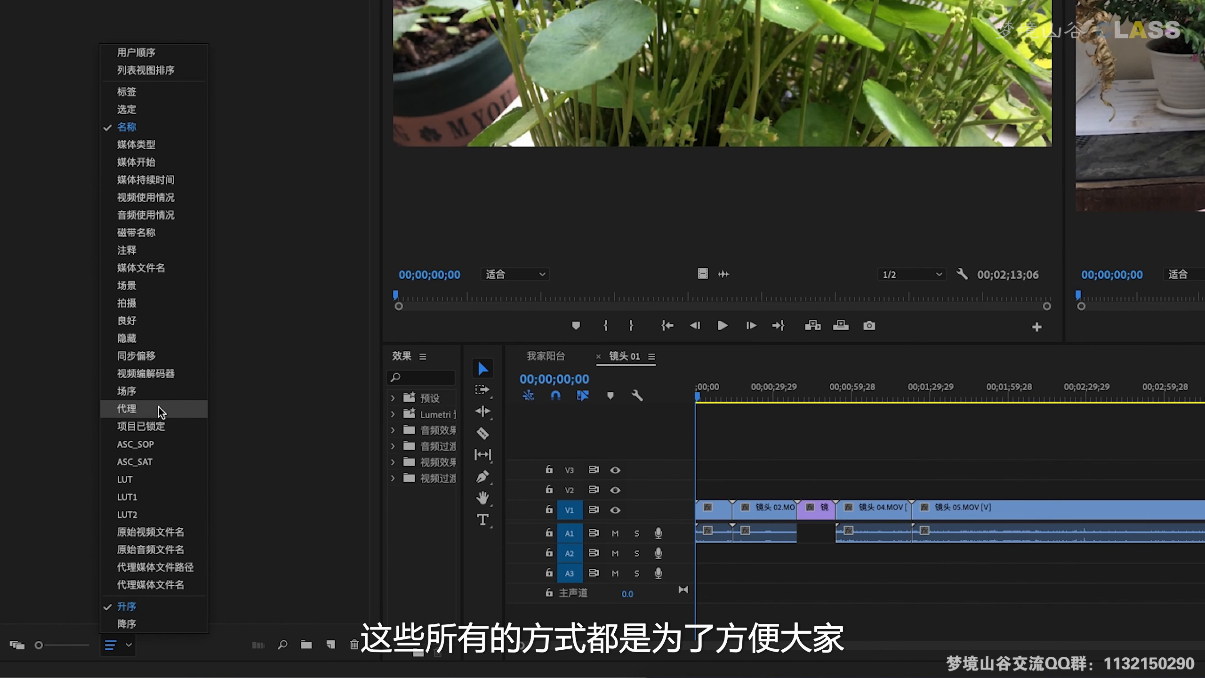
{"action": "left_click", "coordinate": [261, 415]}
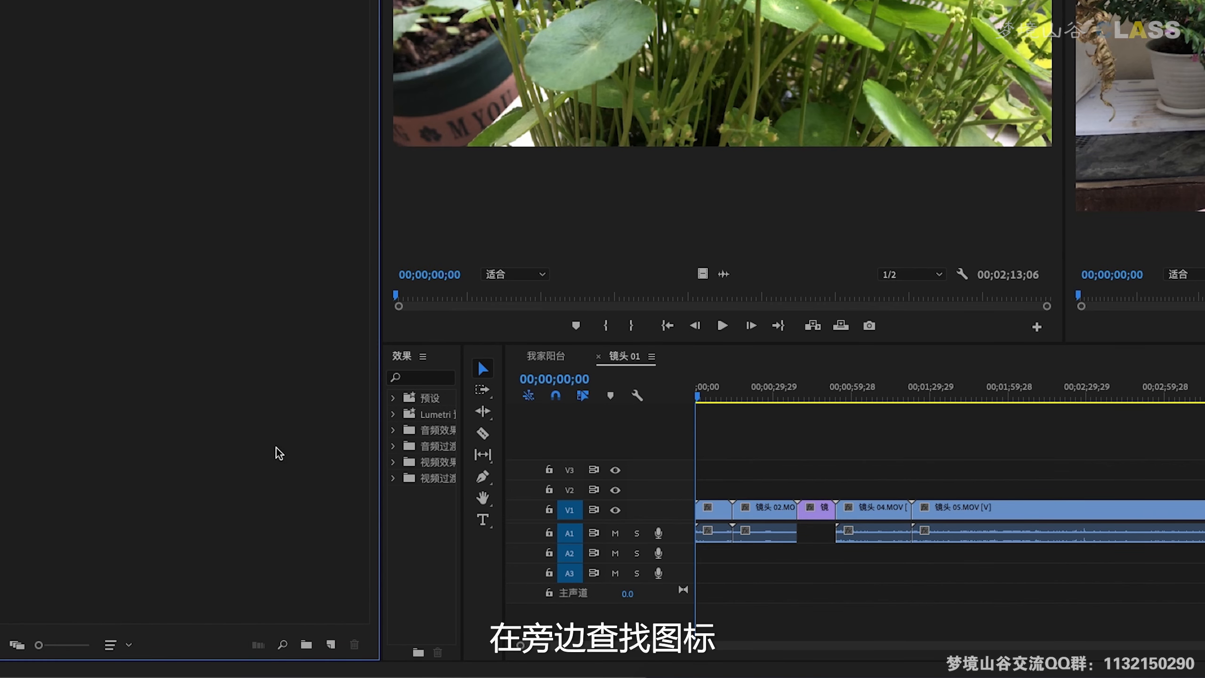
Set up a find in the bin with both search columns set to 名称 and the first target set to 镜头
{"action": "left_click", "coordinate": [283, 643]}
{"action": "left_click_drag", "start_coordinate": [587, 291], "coordinate": [548, 286]}
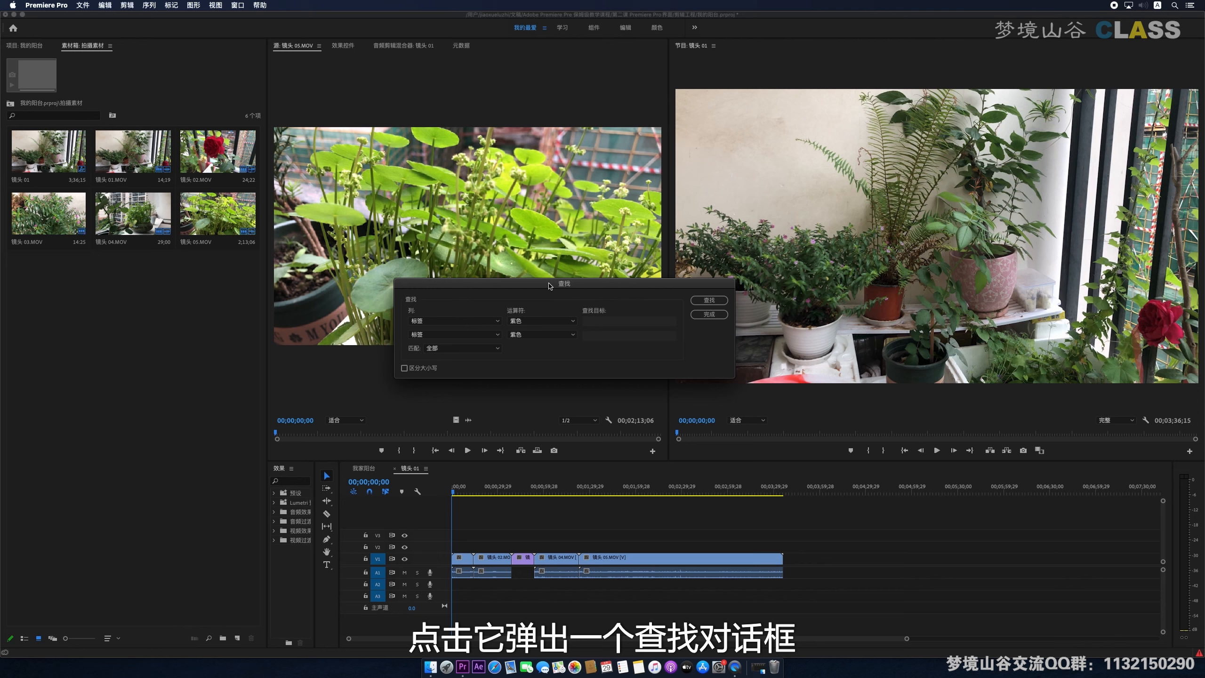
{"action": "left_click", "coordinate": [461, 321]}
{"action": "left_click", "coordinate": [437, 352]}
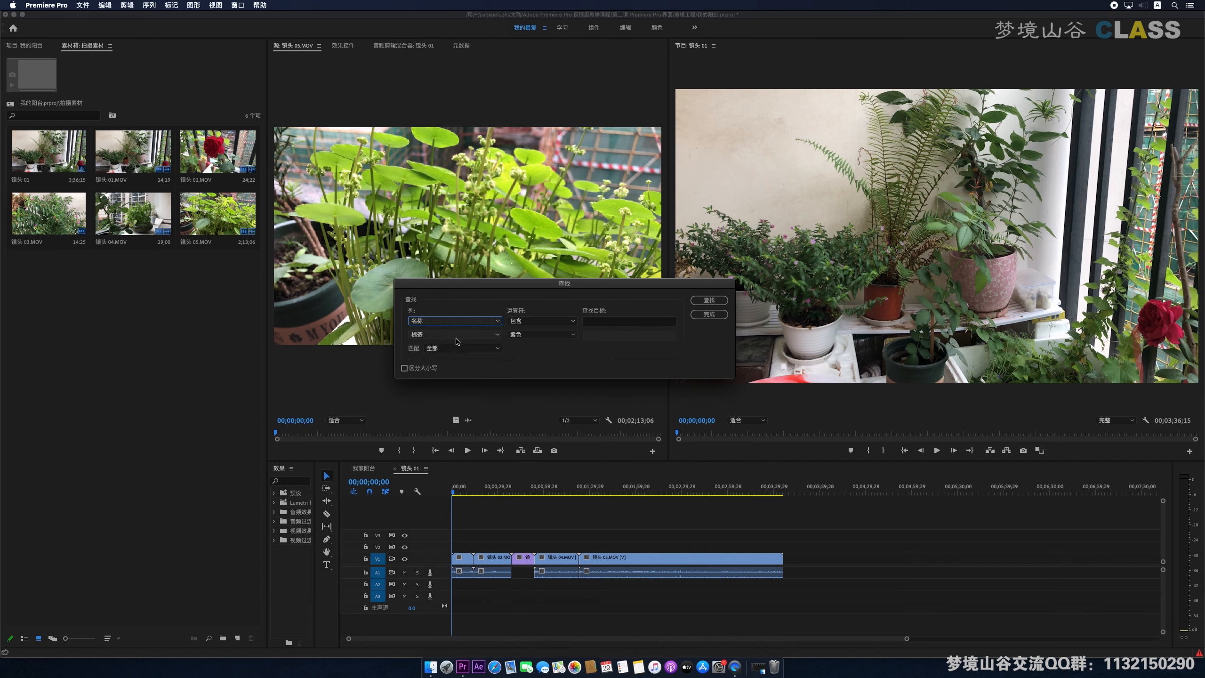
{"action": "left_click", "coordinate": [445, 334]}
{"action": "left_click", "coordinate": [451, 37]}
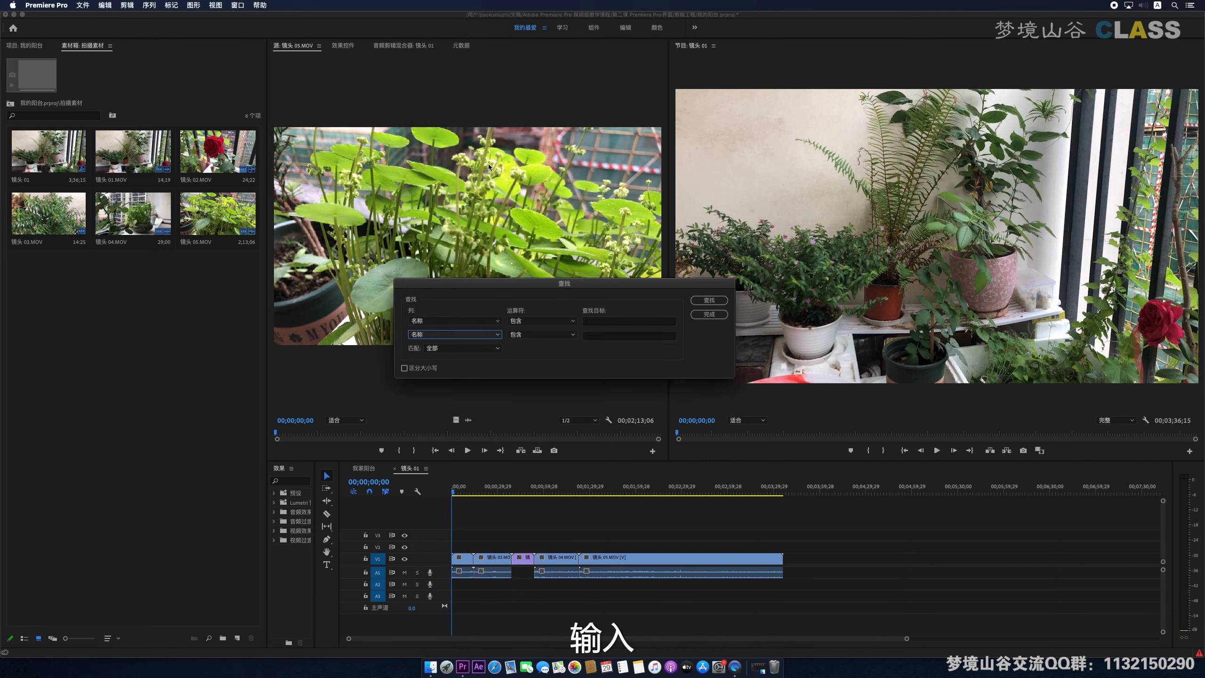
{"action": "left_click", "coordinate": [588, 322]}
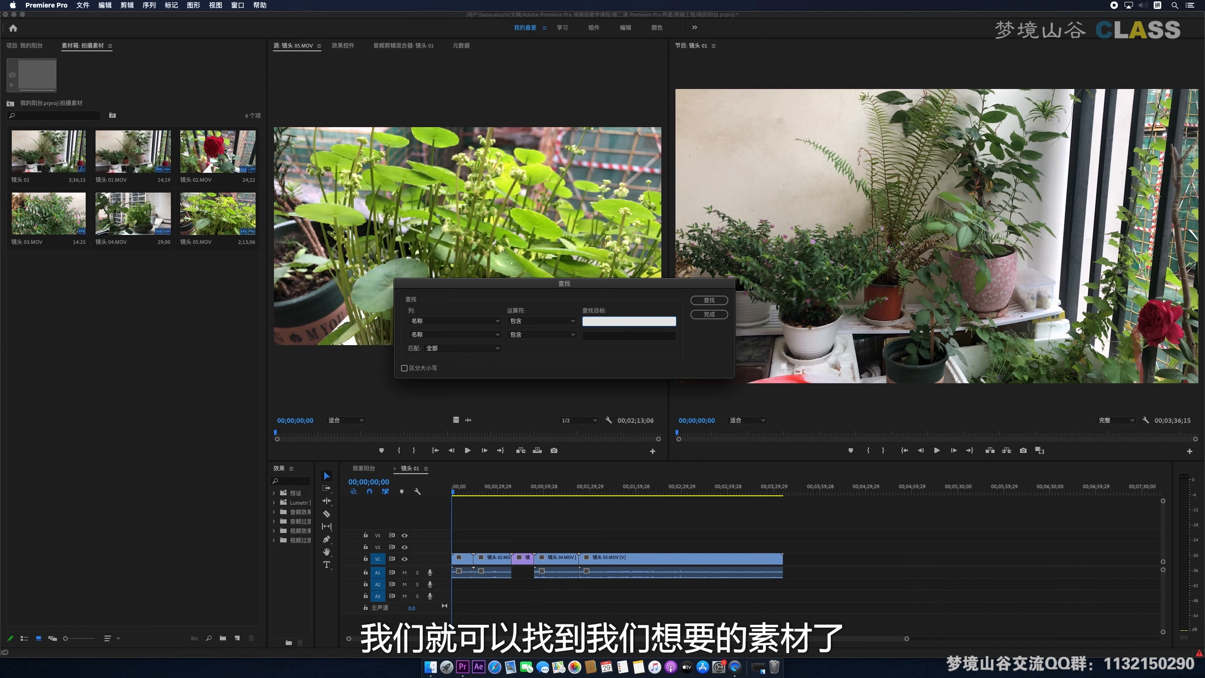
{"action": "type", "text": "镜头"}
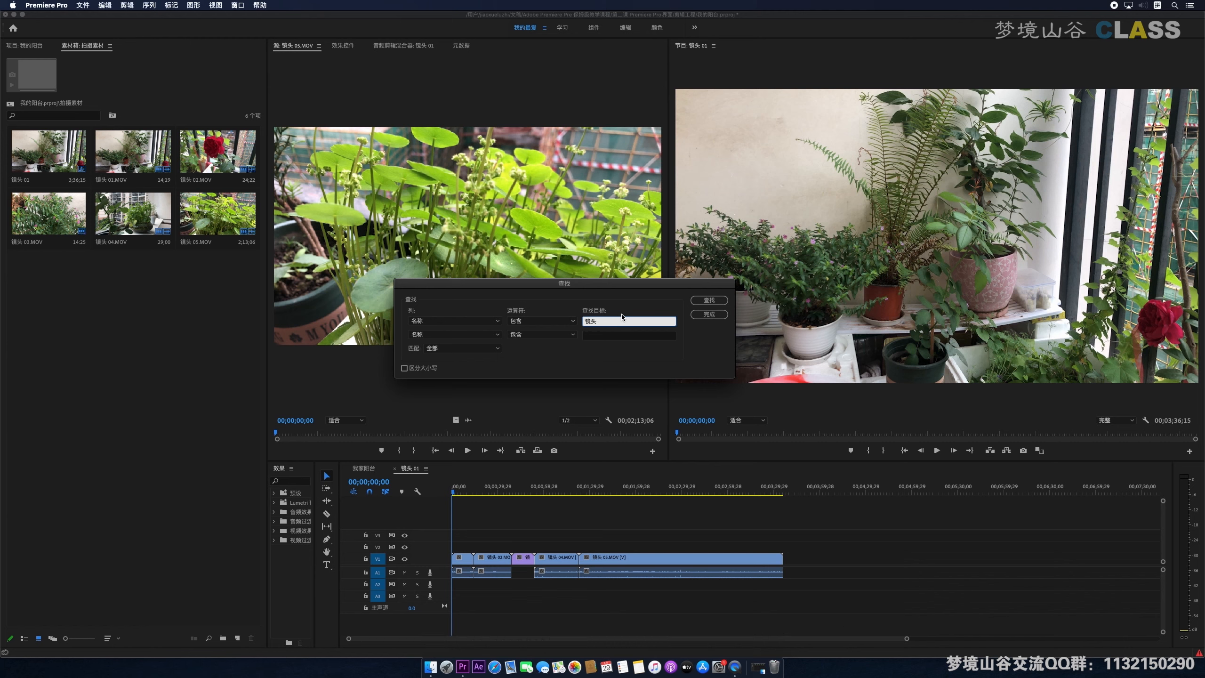
Run the find repeatedly to go through the matching items, close the search and clear the selection
{"action": "left_click", "coordinate": [710, 301]}
{"action": "left_click", "coordinate": [712, 303]}
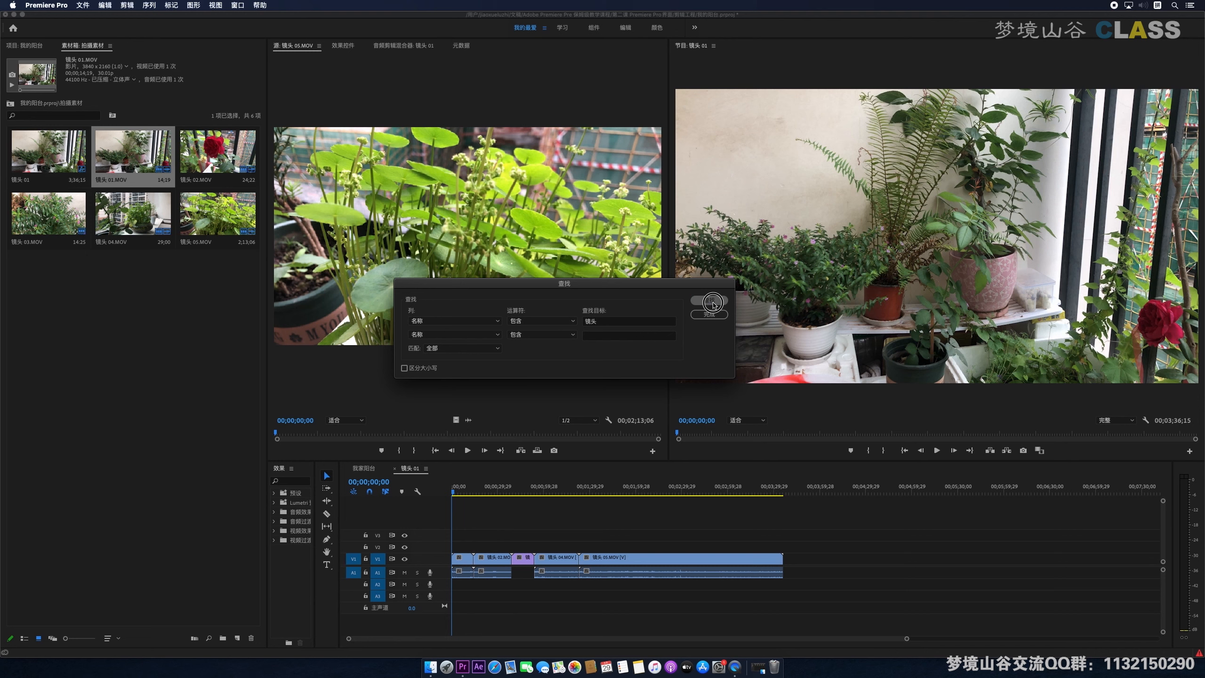
{"action": "left_click", "coordinate": [712, 303]}
{"action": "left_click", "coordinate": [712, 302]}
{"action": "left_click", "coordinate": [713, 302]}
{"action": "left_click", "coordinate": [713, 303]}
{"action": "left_click", "coordinate": [712, 303]}
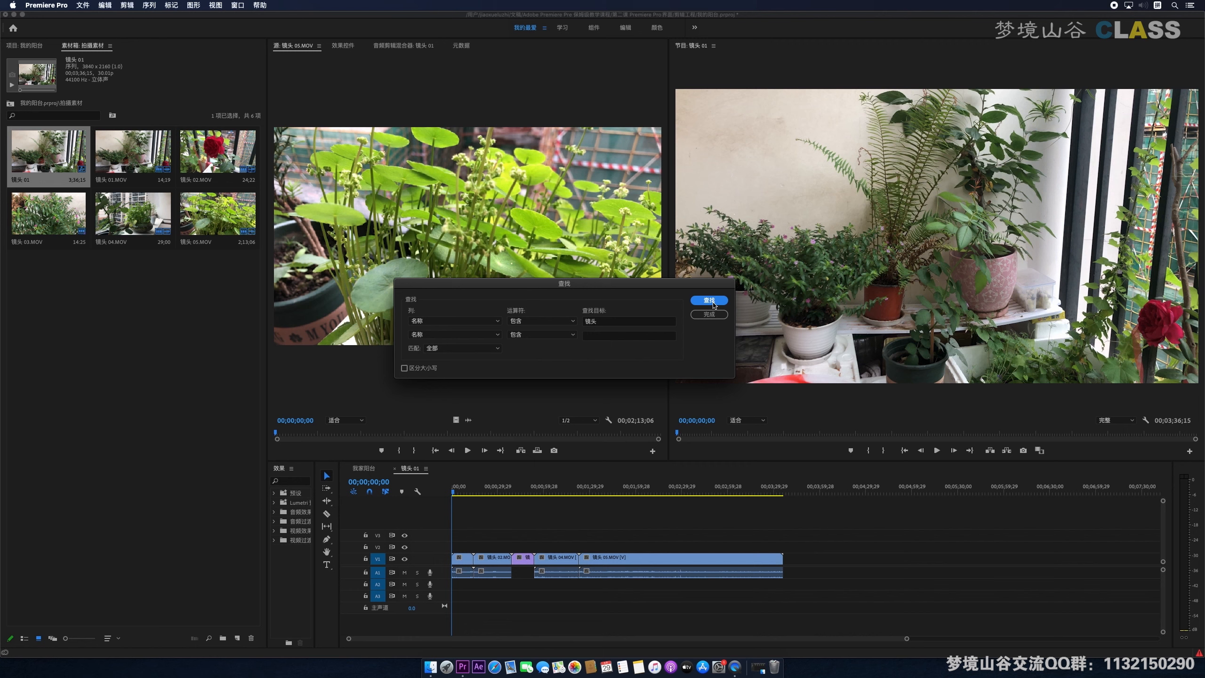
{"action": "left_click", "coordinate": [709, 315]}
{"action": "left_click", "coordinate": [195, 311]}
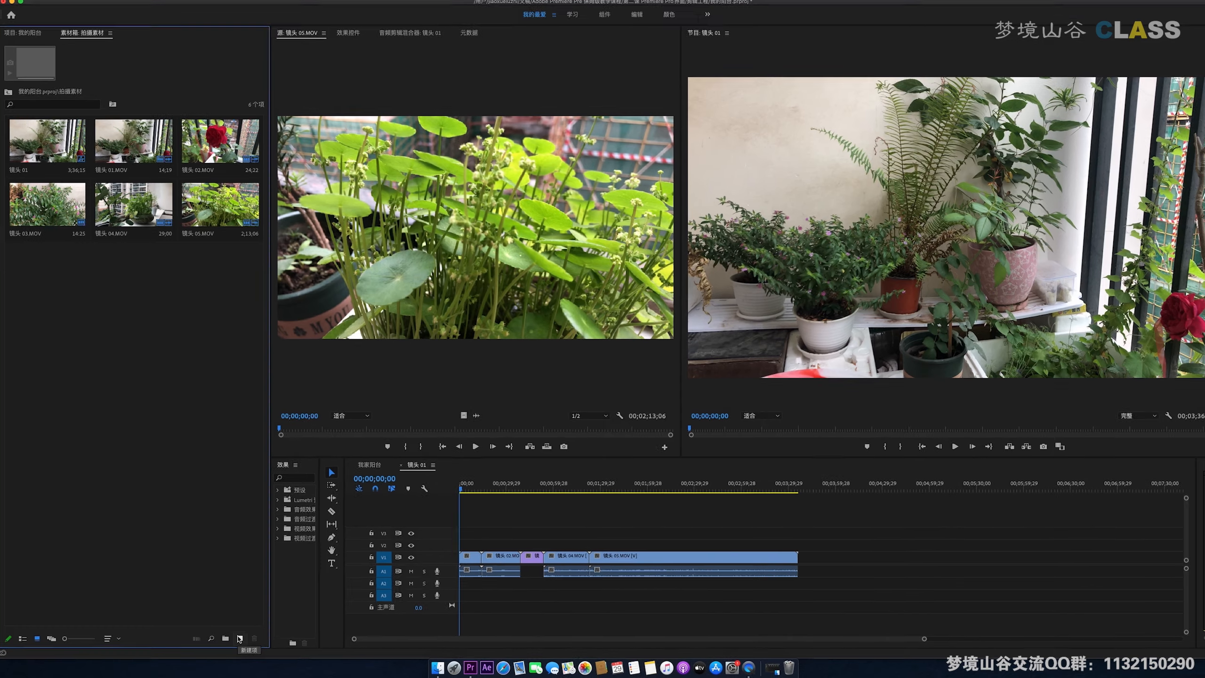
View the kinds of new items that can be created in the bin
{"action": "left_click", "coordinate": [240, 639]}
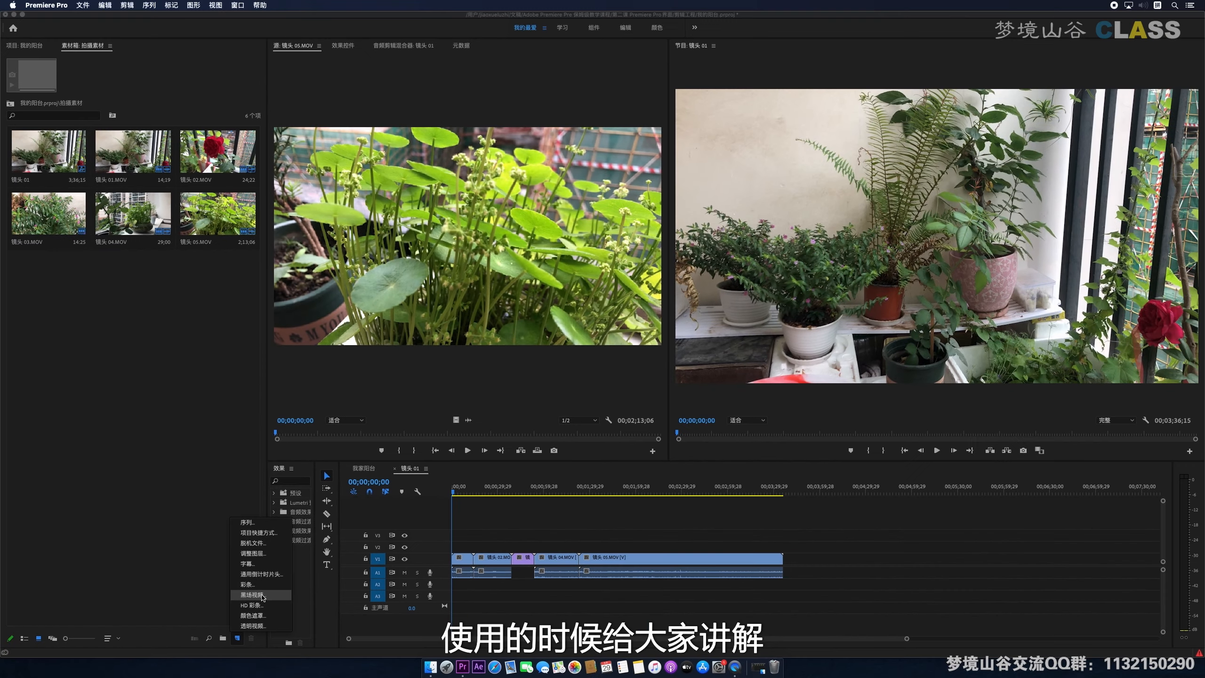
{"action": "left_click", "coordinate": [221, 495]}
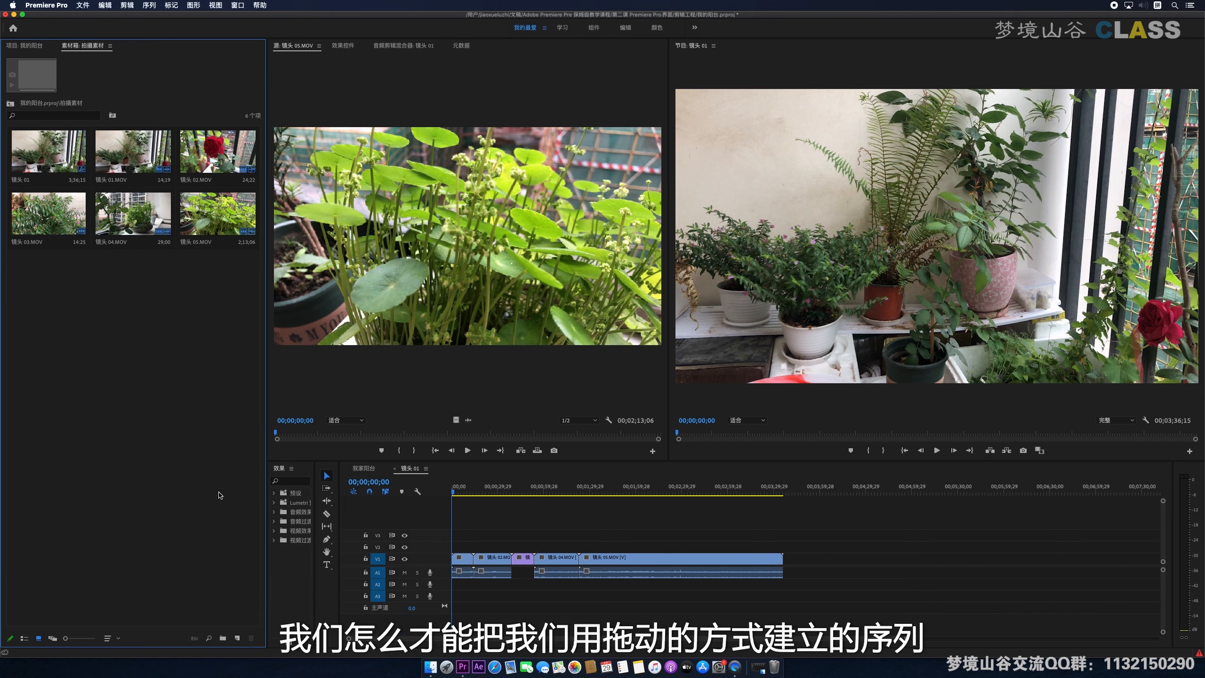
Show the project's root in list view, expand 拍摄素材 and move the 镜头 01 sequence into the 序列 bin
{"action": "left_click", "coordinate": [11, 103]}
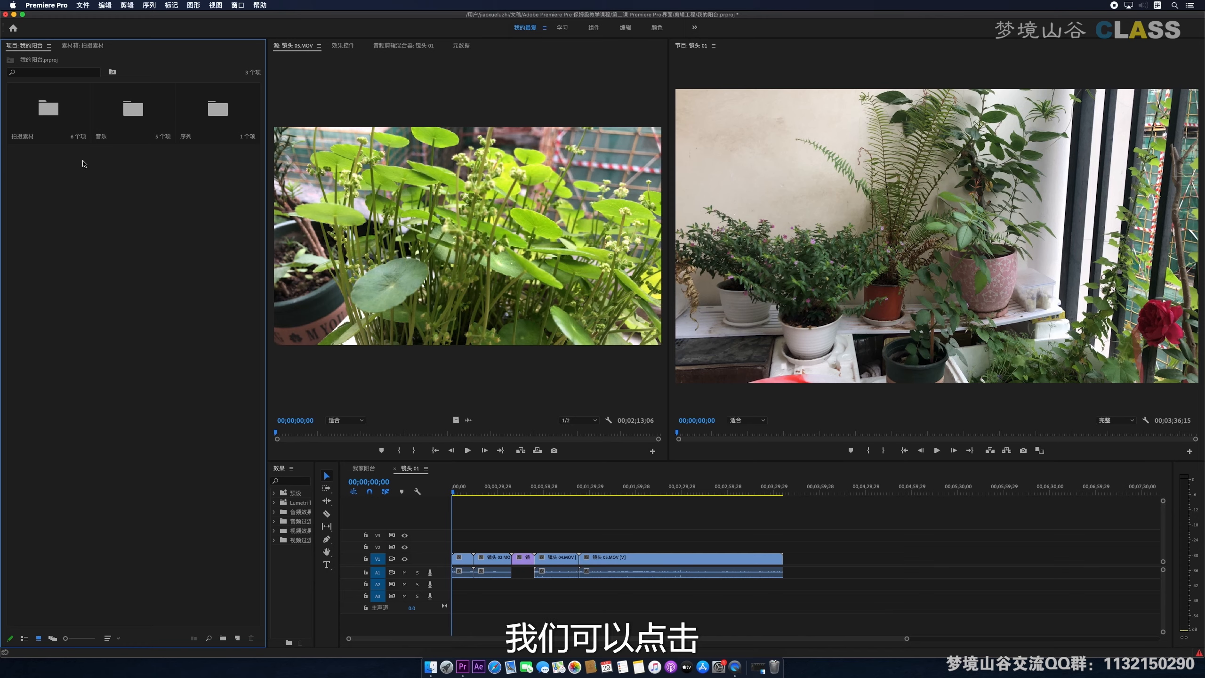
{"action": "left_click", "coordinate": [24, 638]}
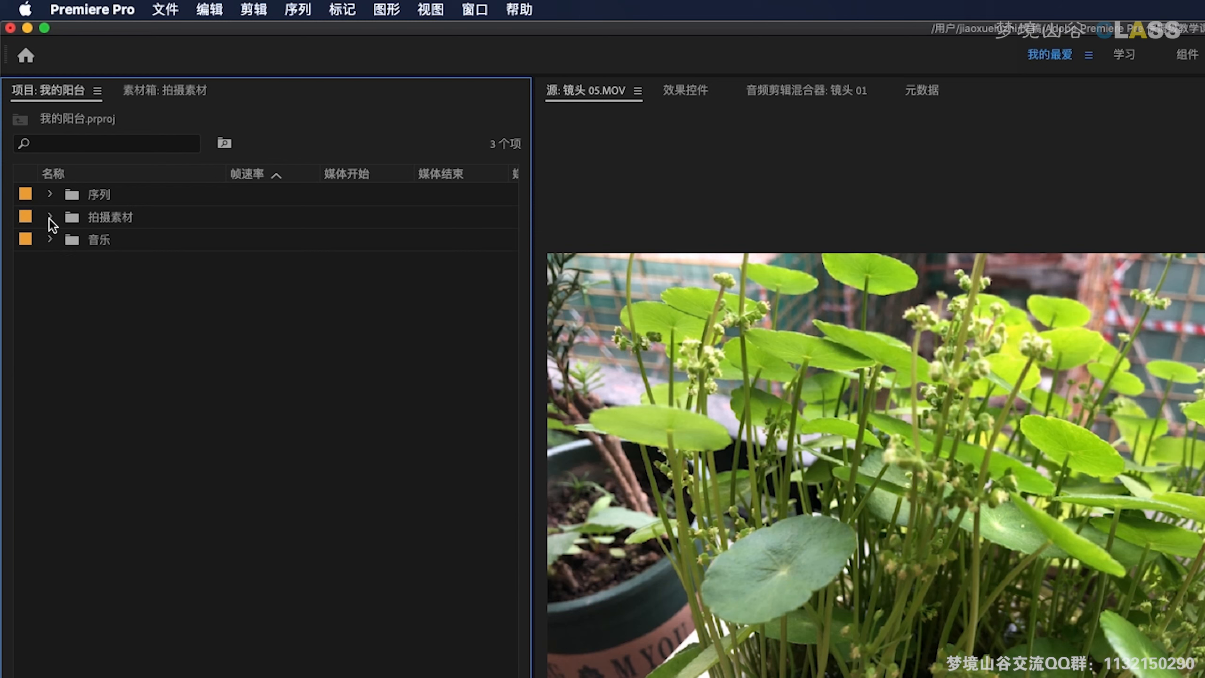
{"action": "left_click", "coordinate": [49, 218]}
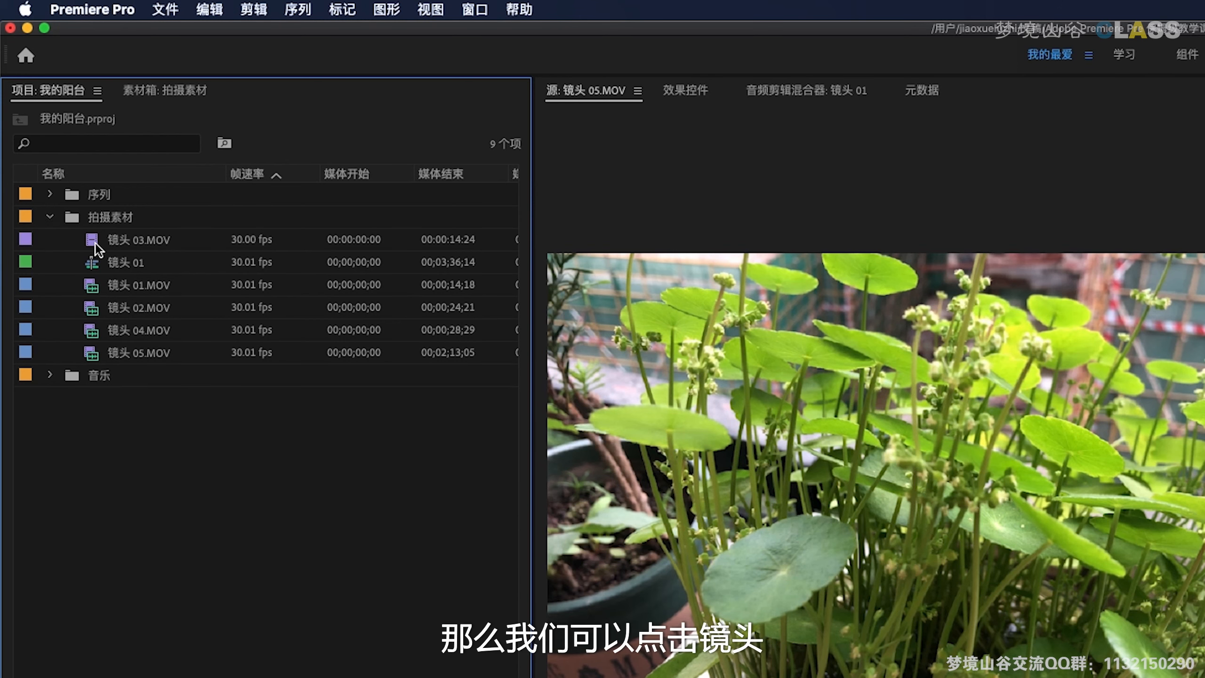
{"action": "left_click", "coordinate": [111, 267]}
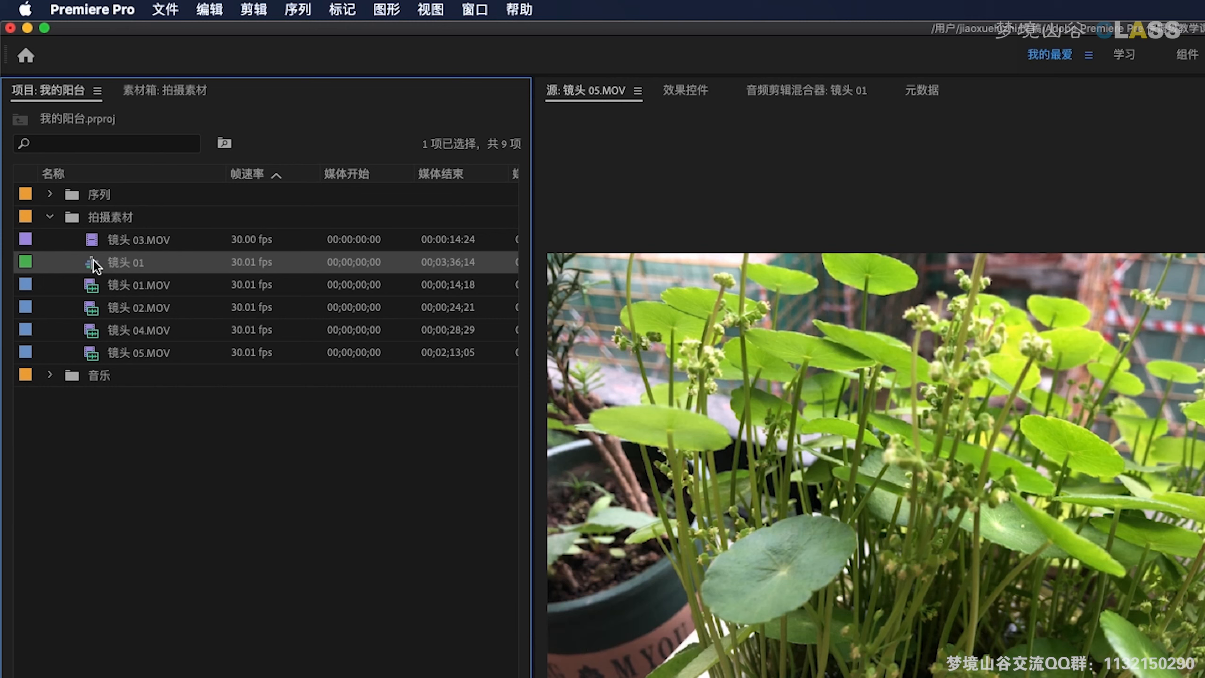
{"action": "left_click_drag", "start_coordinate": [93, 260], "coordinate": [100, 193]}
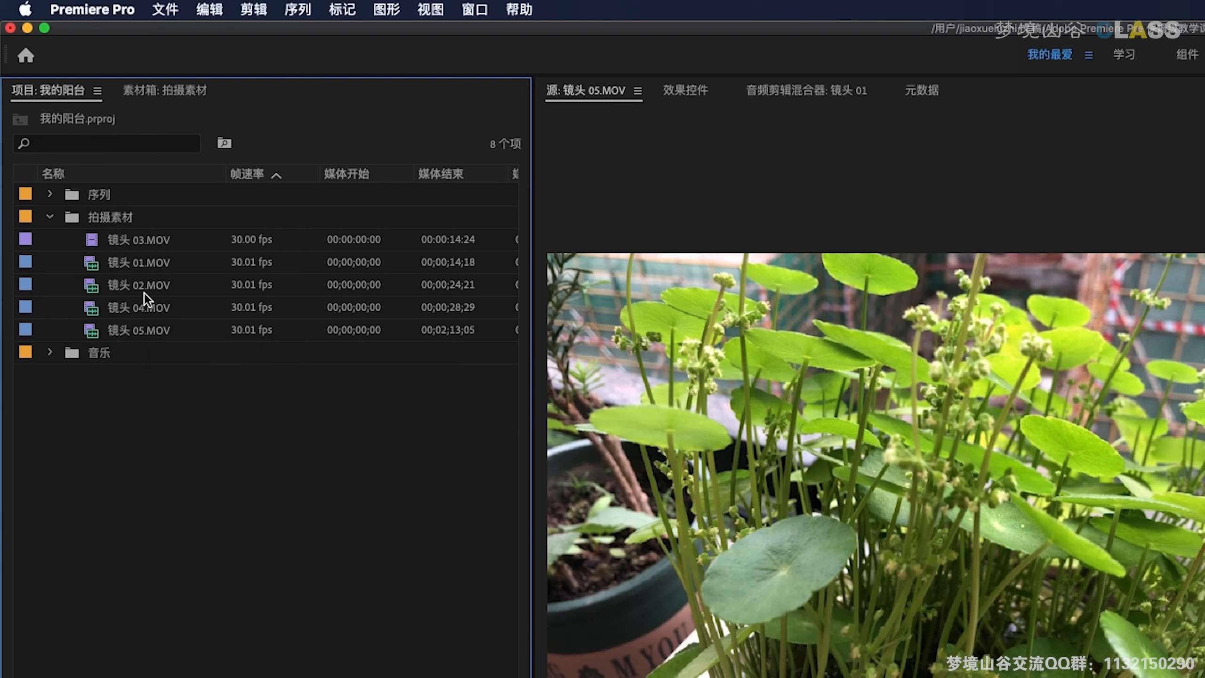
Delete the 镜头 01 sequence from the 序列 bin and collapse the 拍摄素材 and 序列 bins
{"action": "left_click", "coordinate": [49, 195]}
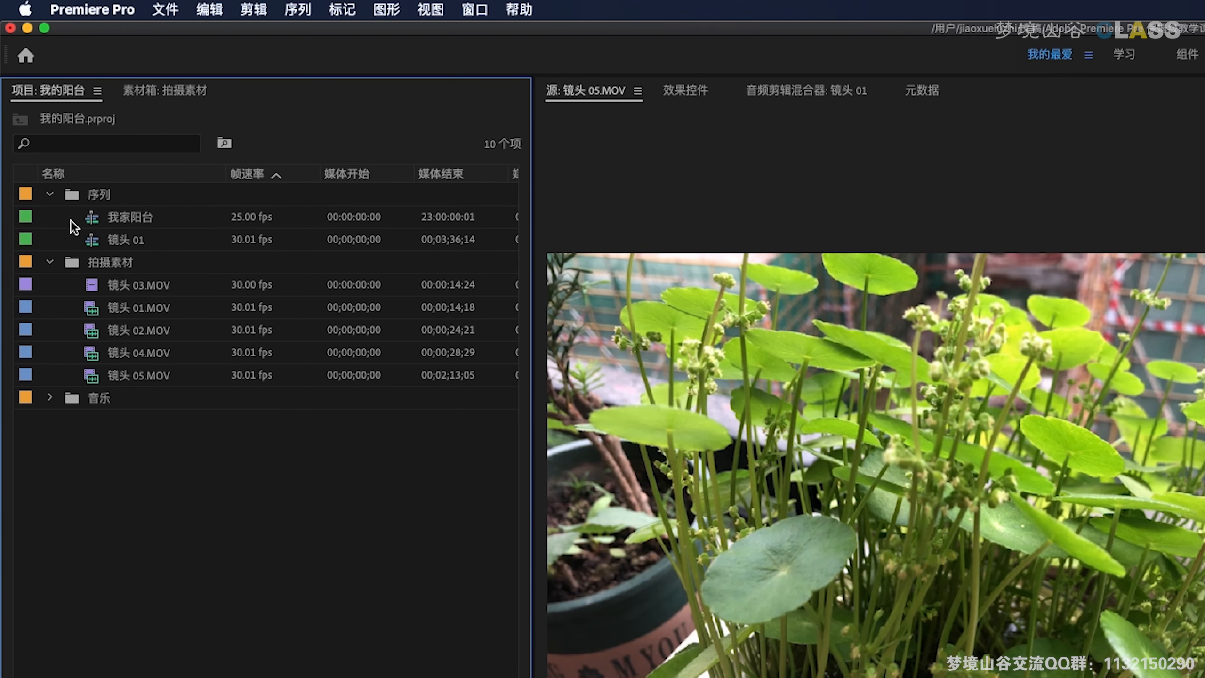
{"action": "left_click", "coordinate": [123, 243]}
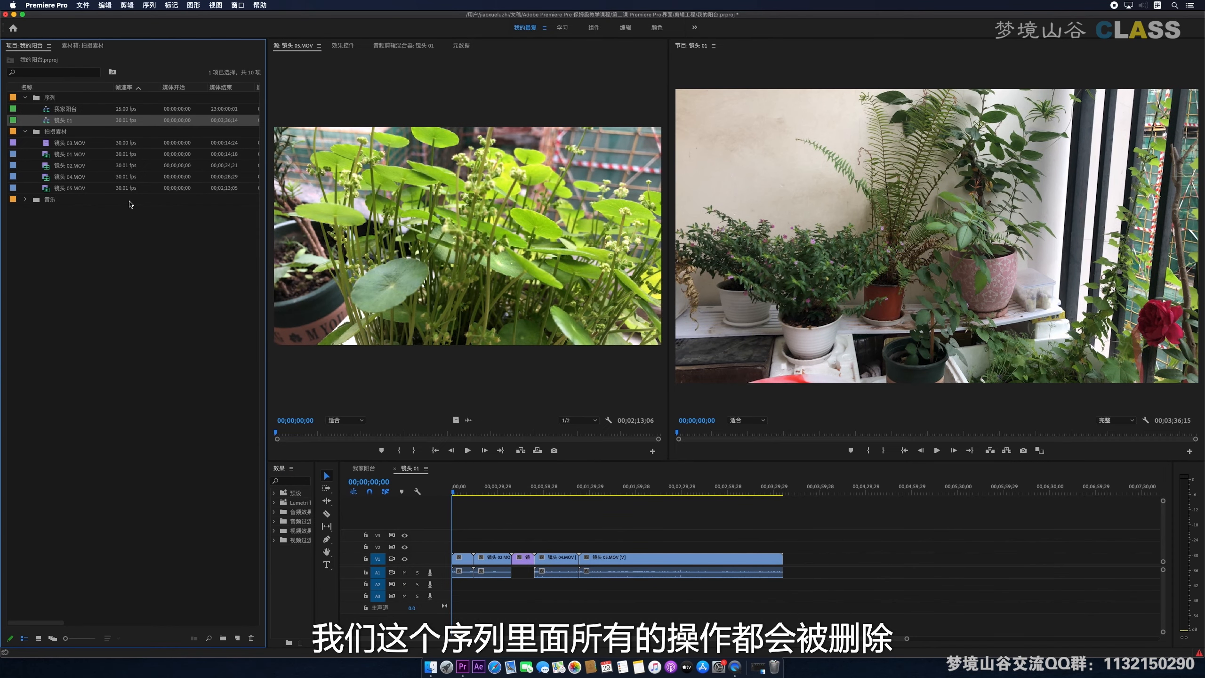
{"action": "key", "text": "Delete"}
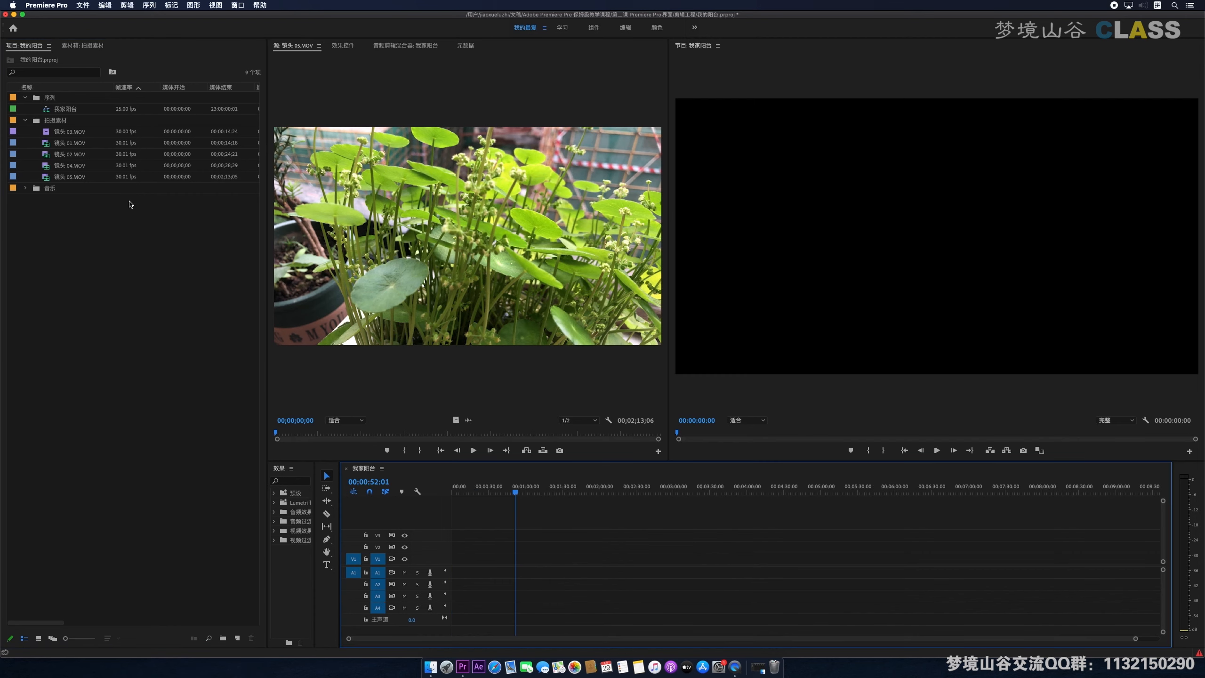
{"action": "left_click", "coordinate": [25, 121]}
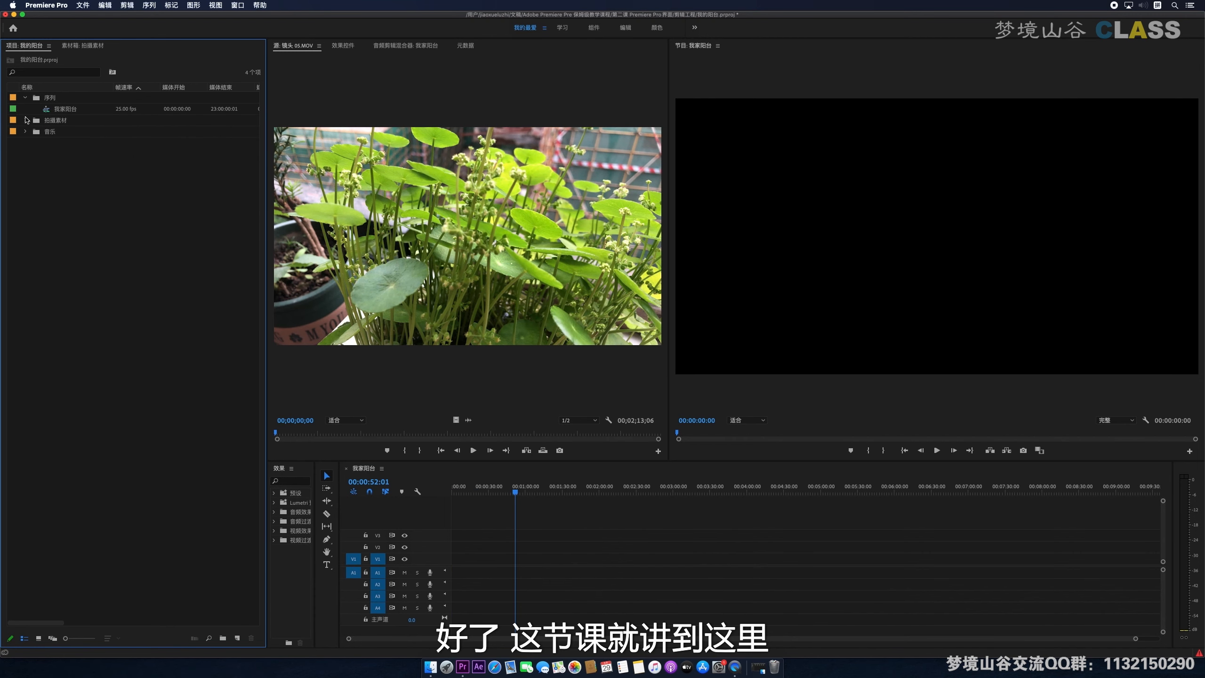
{"action": "left_click", "coordinate": [25, 98]}
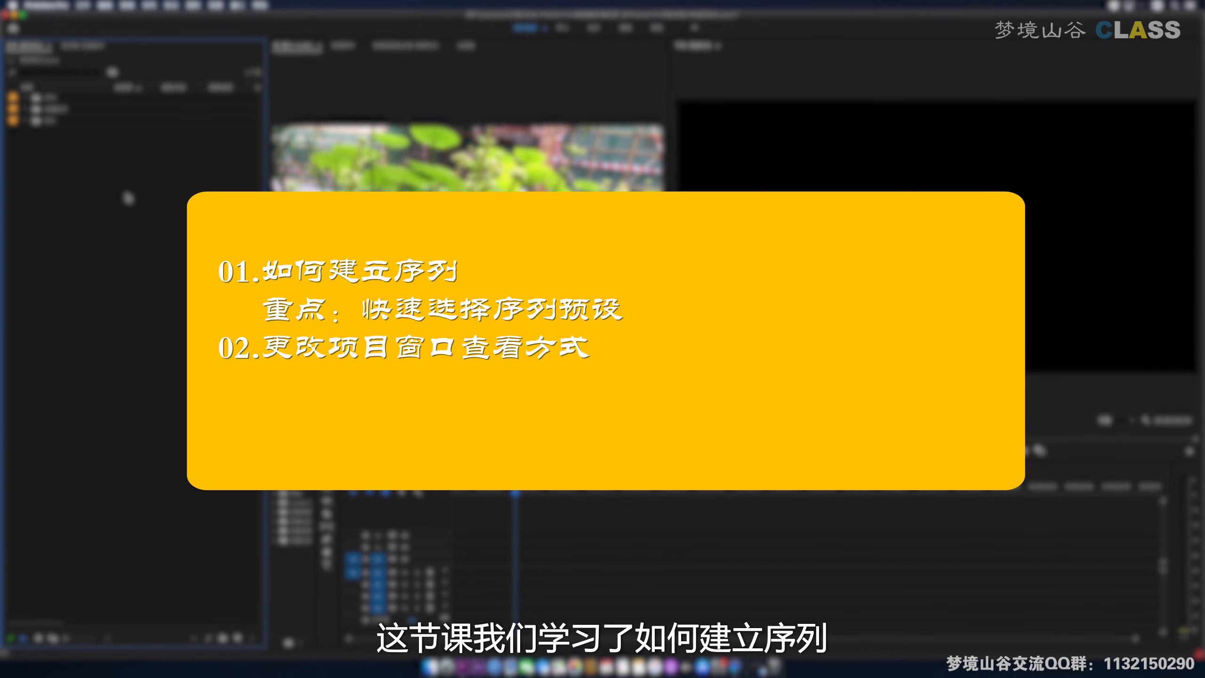